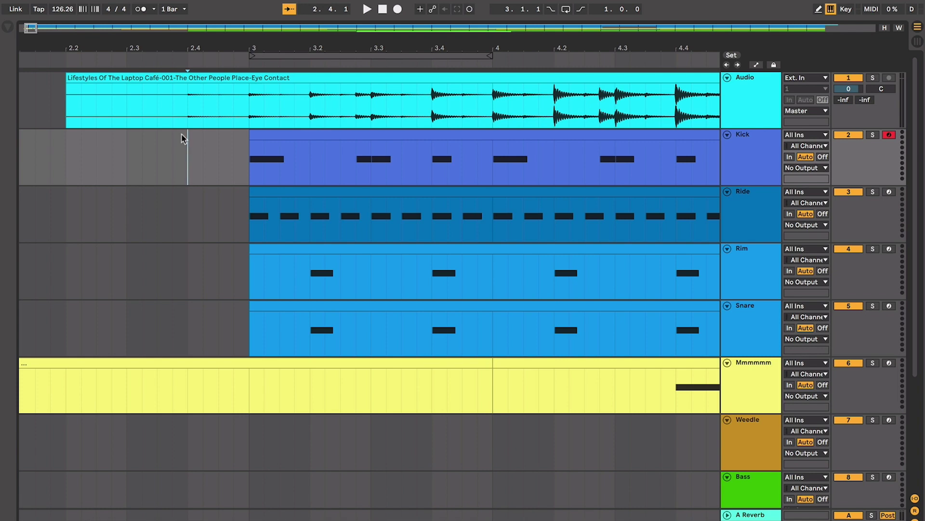
Step: Inspect the MIDI notes of the first Kick clip at bar 3 and close the clip view
double_click(302, 143)
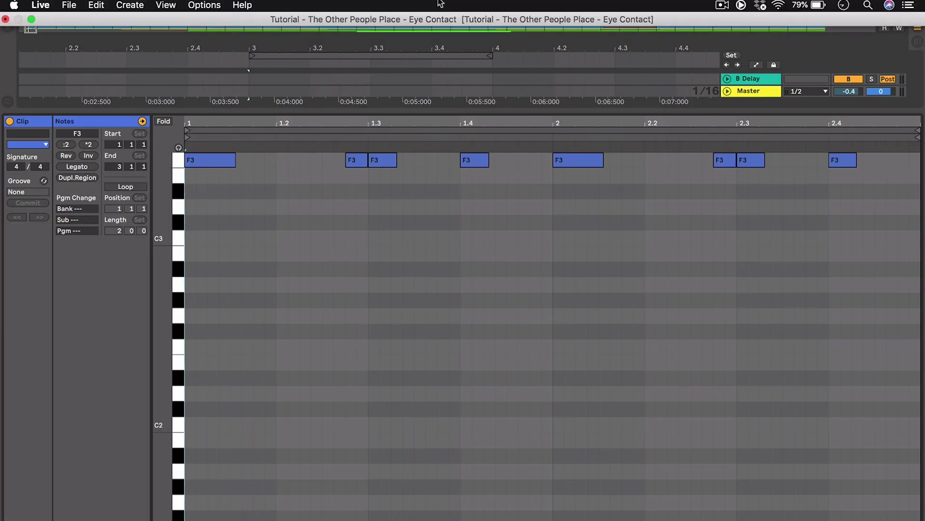
key("alt+super+l")
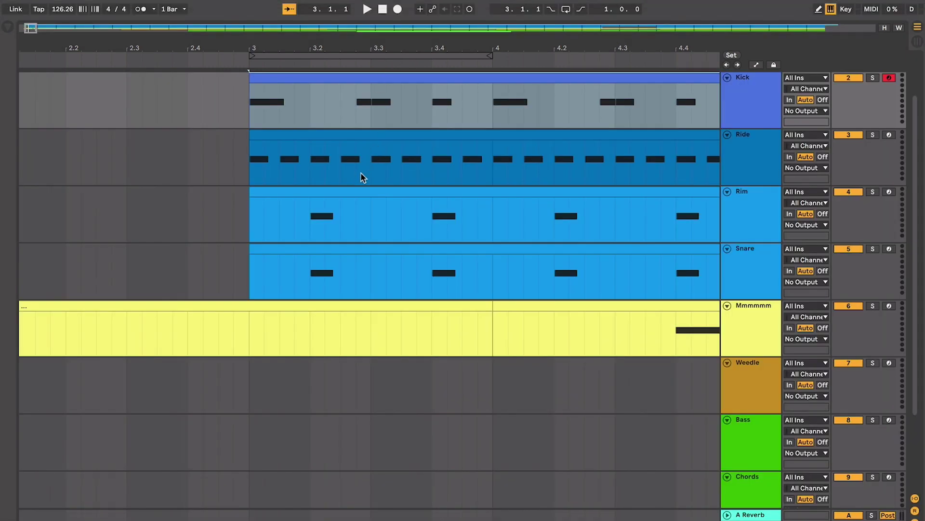
Step: Highlight the first Snare hit at 3.2 and the Mmmmmm note at 4.4 in the arrangement
left_click(314, 276)
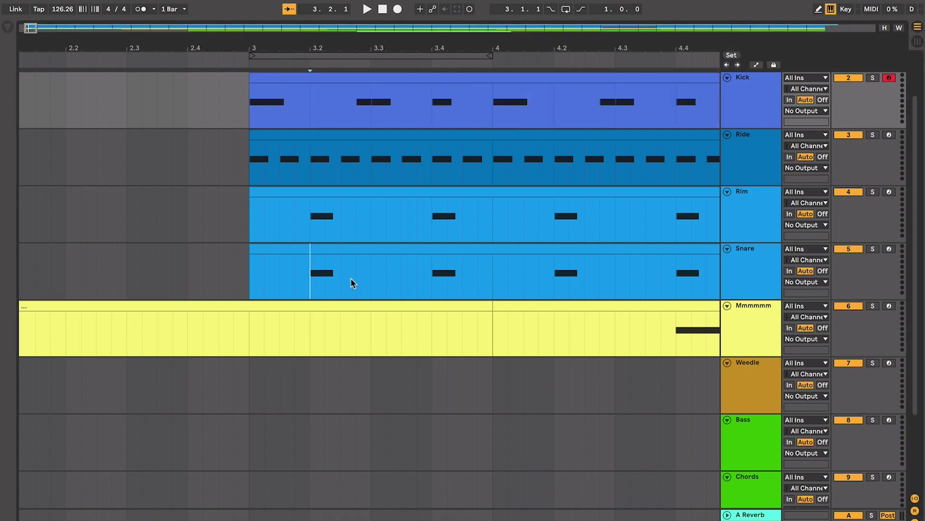
left_click_drag(370, 279, 370, 280)
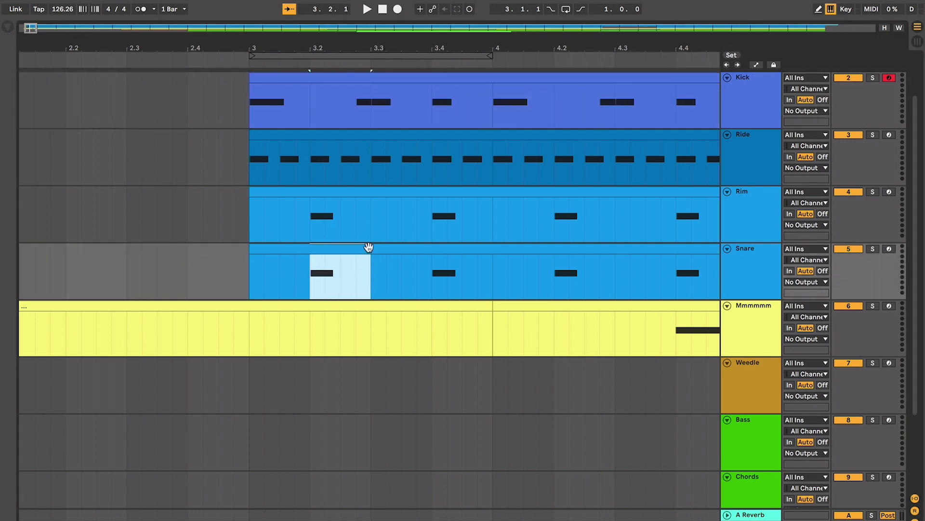
scroll(389, 248, "right", 5)
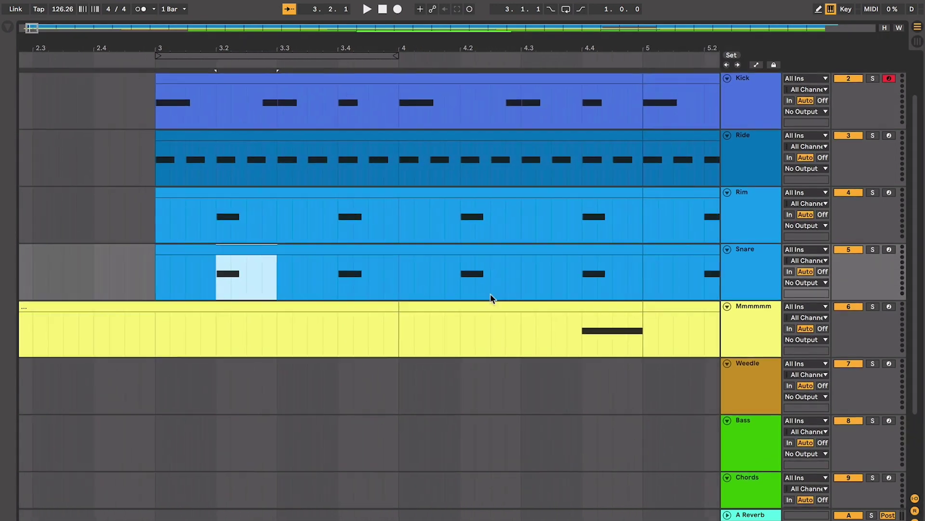
left_click_drag(584, 332, 660, 333)
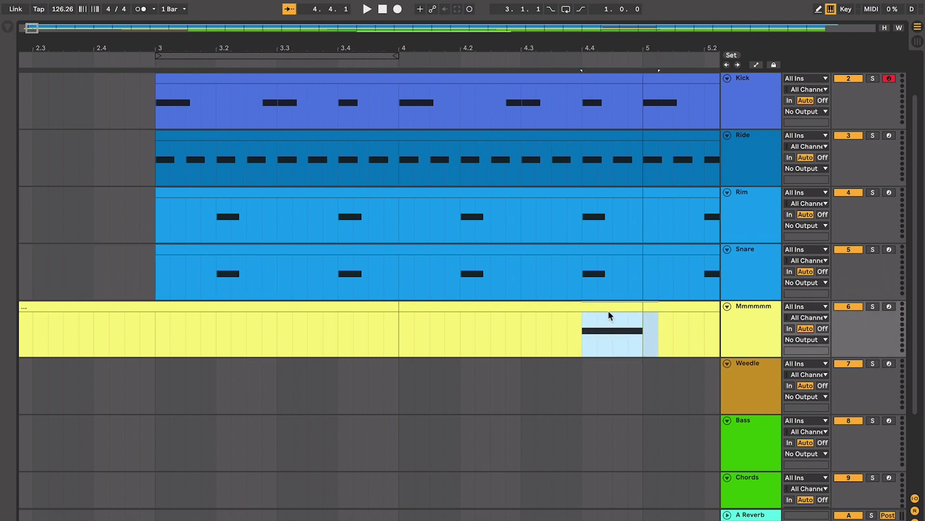
Step: Play the arrangement from 2.4.1 and stop playback at about bar 45, after the Bass and Chords have entered
scroll(608, 310, "left", 3)
scroll(608, 310, "up", 1)
scroll(608, 310, "up", 2)
scroll(608, 310, "left", 1)
left_click(154, 217)
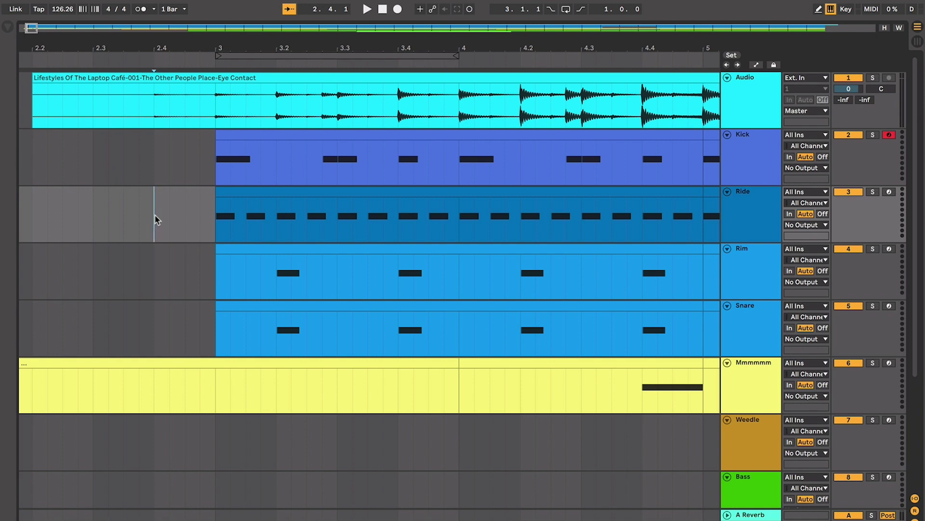
key("space")
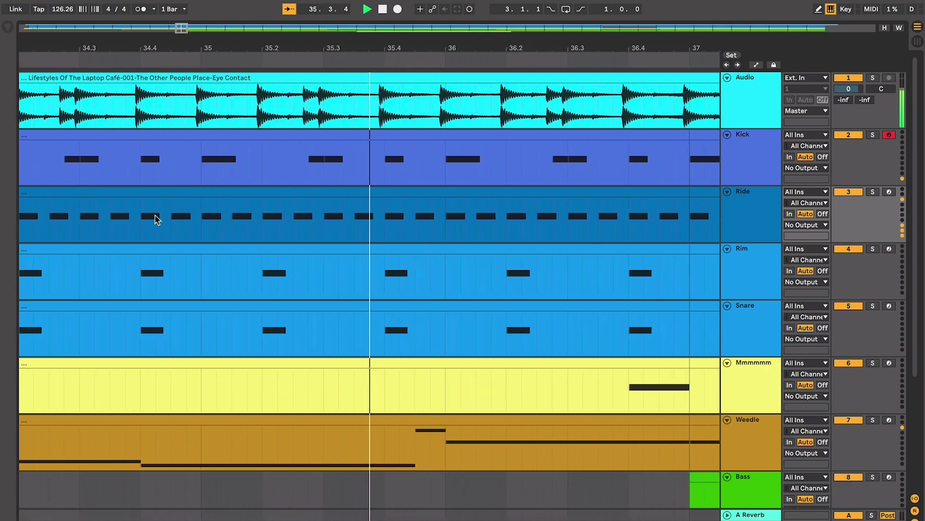
scroll(154, 220, "down", 5)
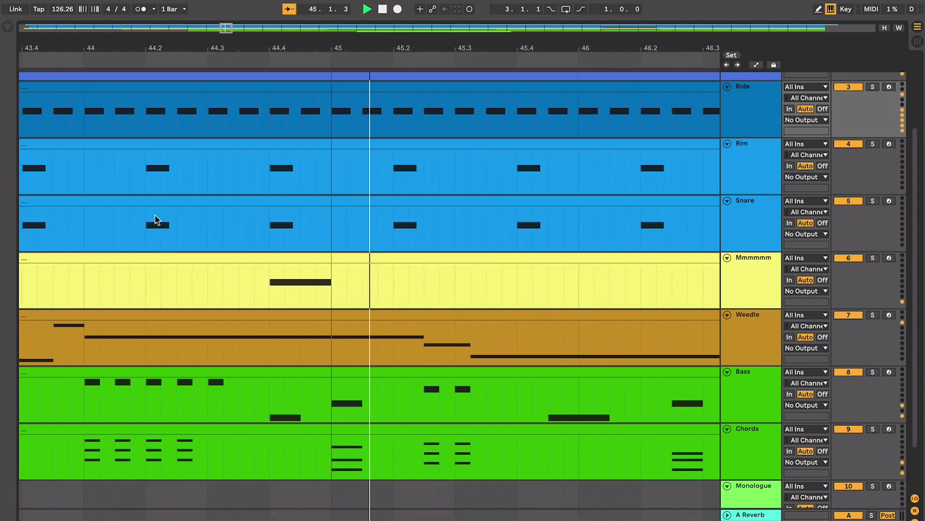
key("minus")
key("minus")
key("minus")
key("minus")
key("space")
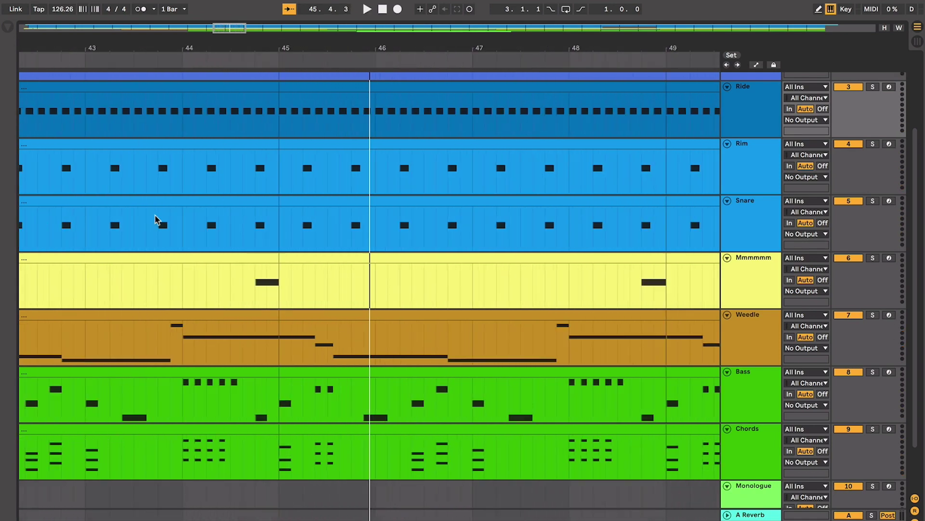
Step: Find where the Weedle track enters and select its first clip, which starts at 22.4.1
scroll(134, 242, "left", 10)
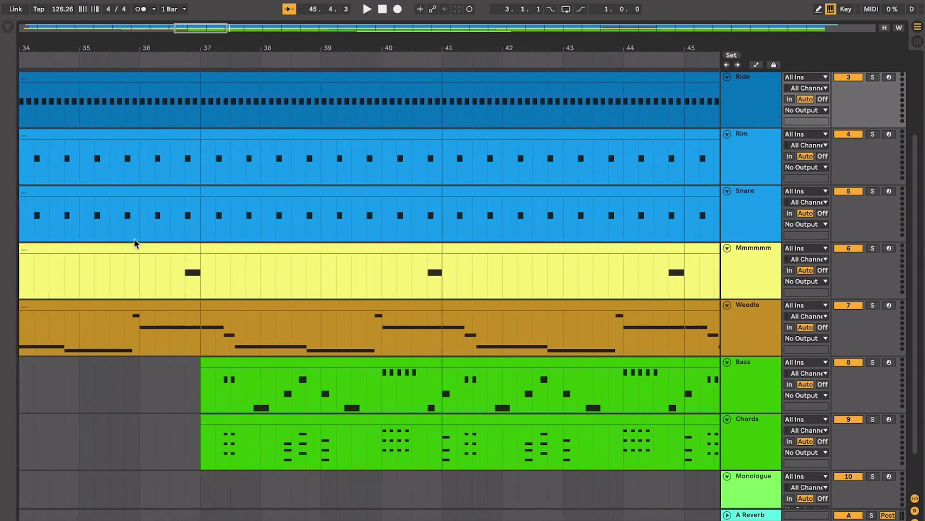
scroll(537, 328, "down", 2)
scroll(513, 312, "left", 20)
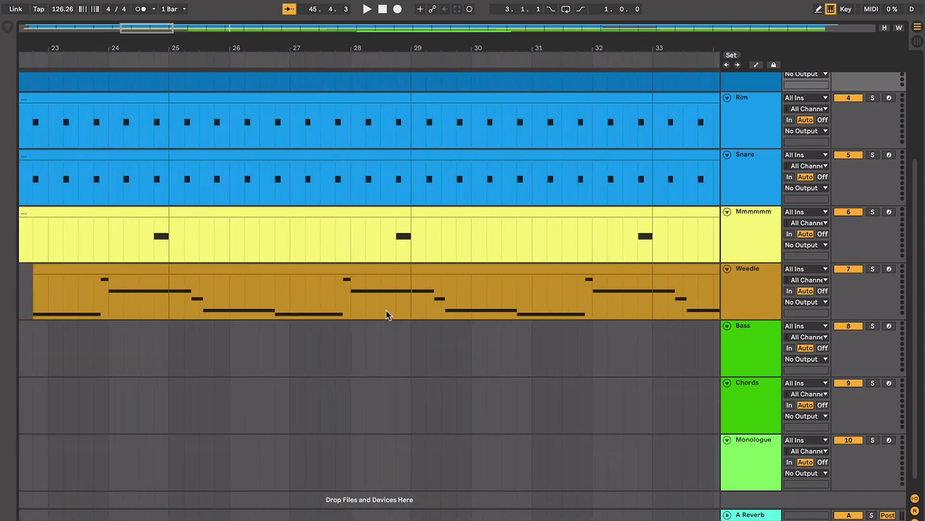
left_click(290, 273)
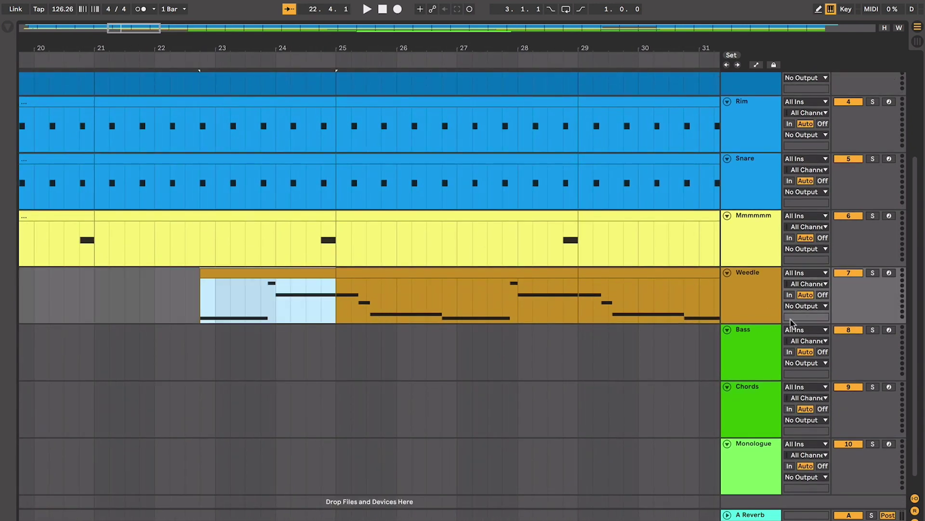
left_click(747, 302)
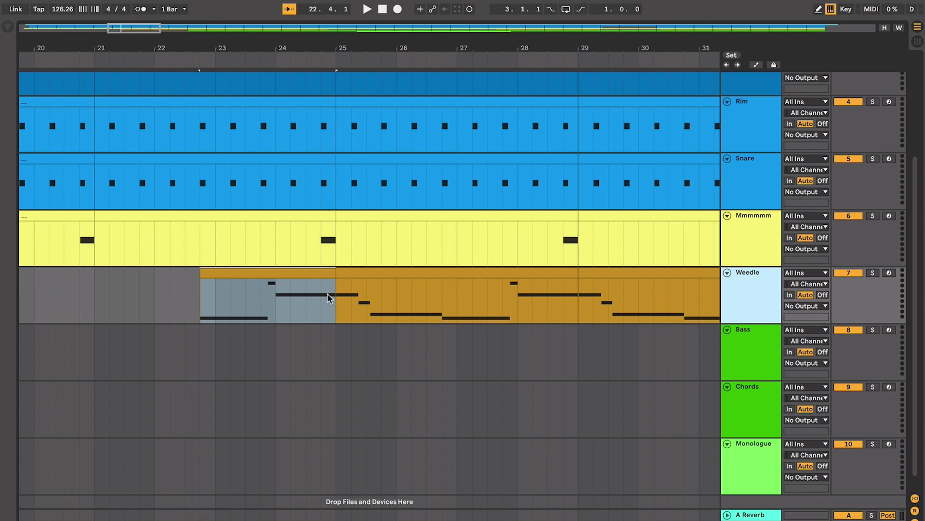
left_click(298, 292)
Step: Place the insert marker at the start of the first Weedle clip, 22.4.1
scroll(298, 291, "left", 3)
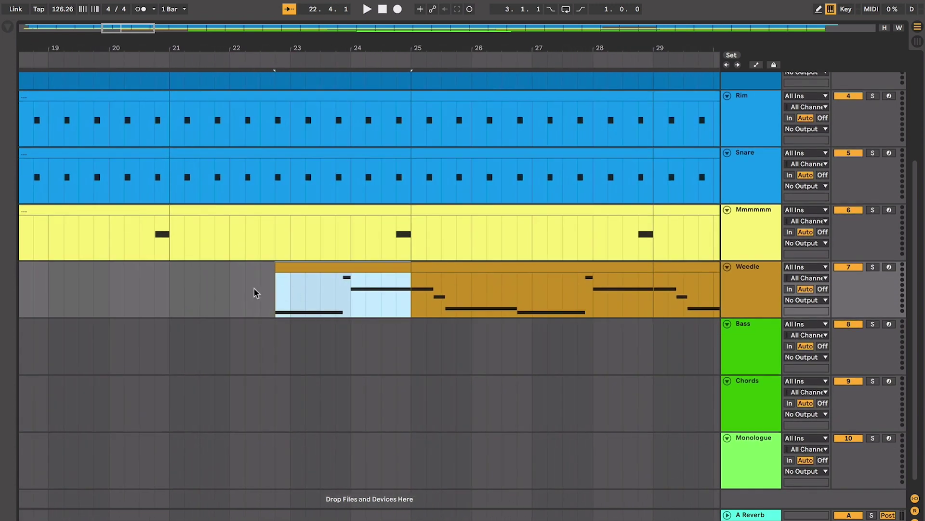
left_click(272, 291)
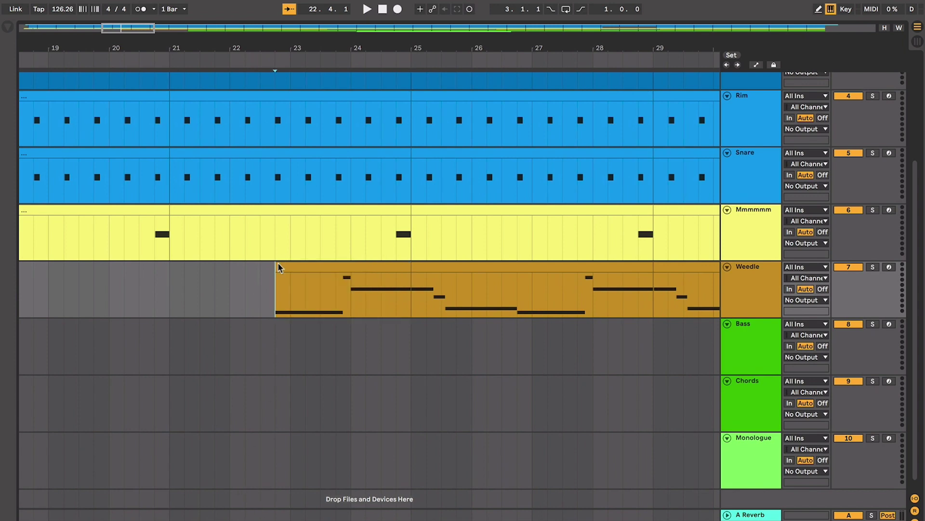
scroll(268, 286, "left", 2)
scroll(268, 286, "up", 1)
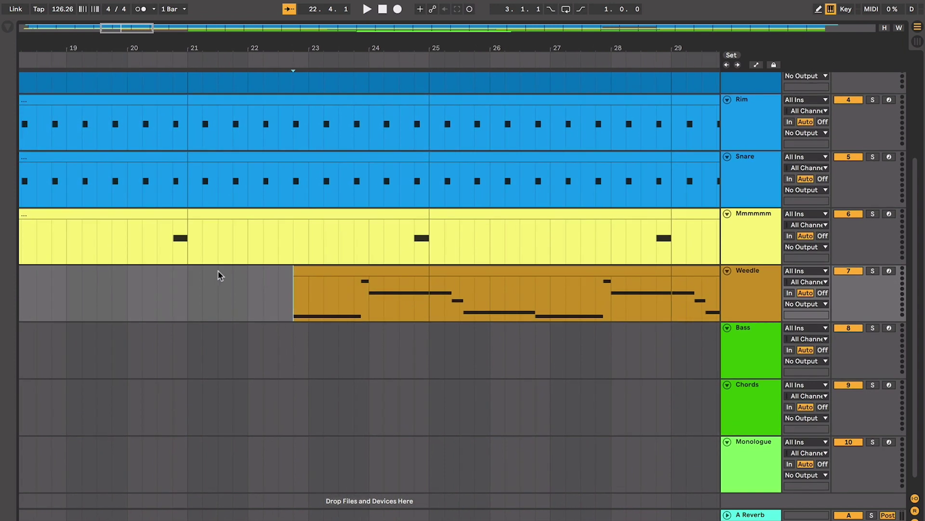
Step: Compare the Weedle entry with the drum tracks and highlight its opening notes from 22.4.1 to bar 24
scroll(218, 275, "up", 5)
scroll(218, 275, "left", 6)
scroll(314, 267, "down", 3)
scroll(314, 267, "right", 2)
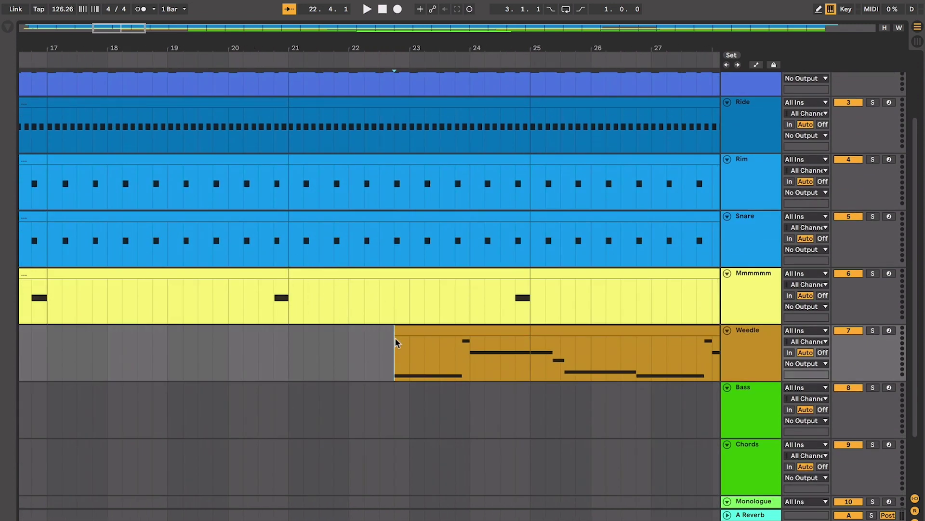
left_click_drag(391, 345, 466, 351)
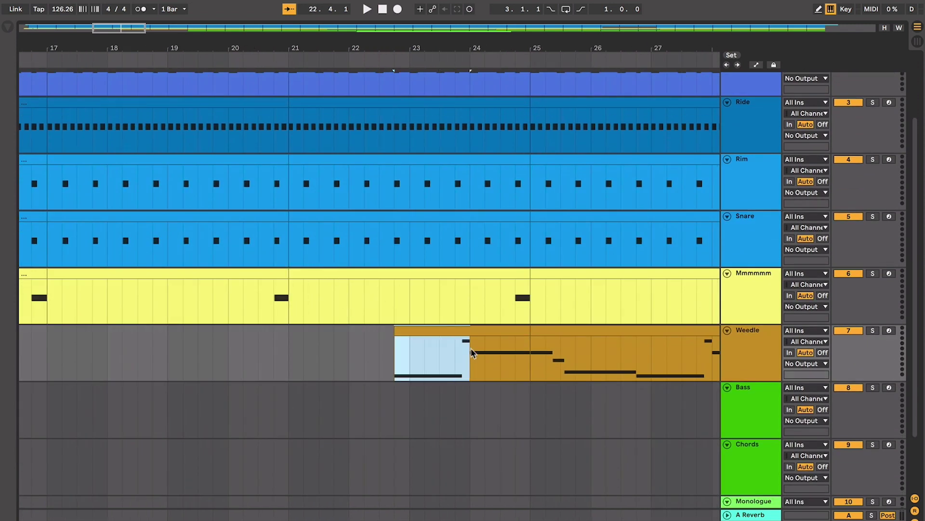
Step: Clear the Weedle time selection by putting the insert marker back on the part's start at 22.4.1
scroll(471, 351, "down", 1)
scroll(471, 352, "right", 2)
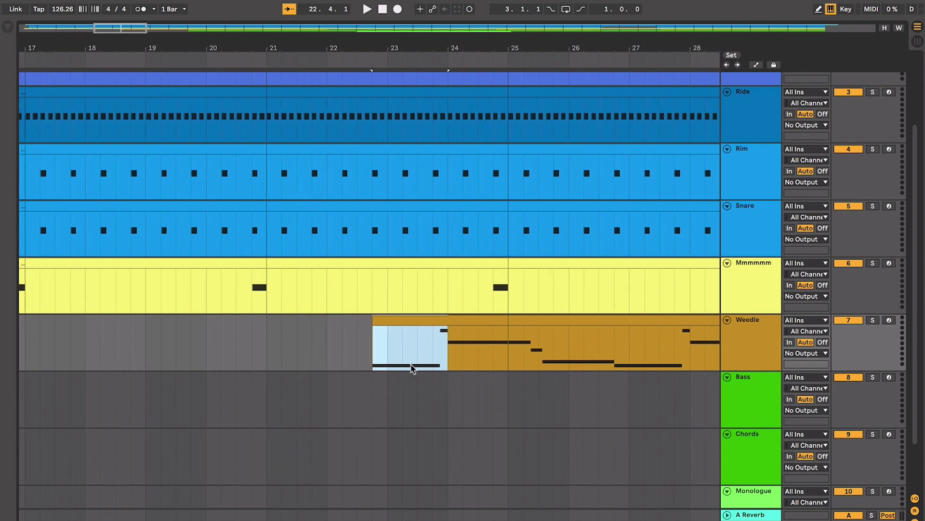
scroll(412, 369, "down", 1)
scroll(412, 369, "right", 1)
left_click(366, 348)
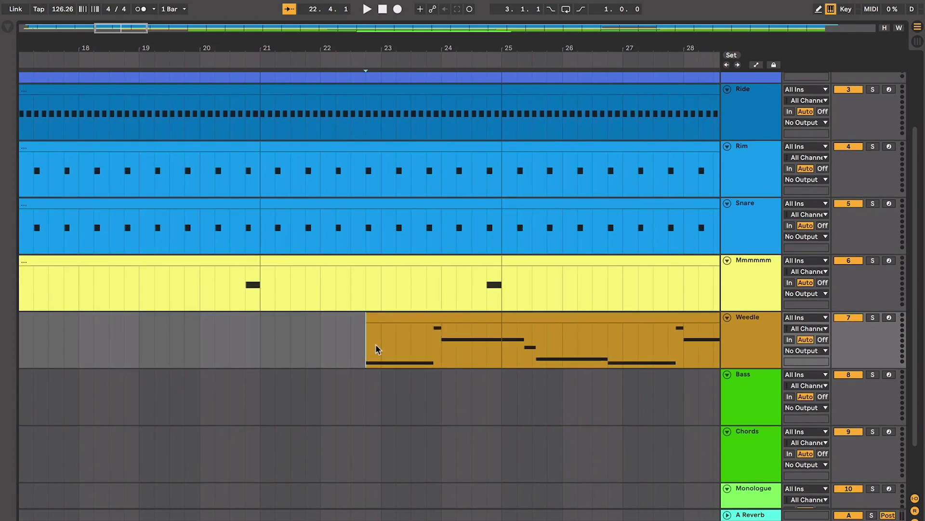
Step: Select the first Bass clip at bar 37 and examine its notes alongside the Chords clip up to bar 41
scroll(376, 348, "down", 3)
scroll(376, 348, "right", 15)
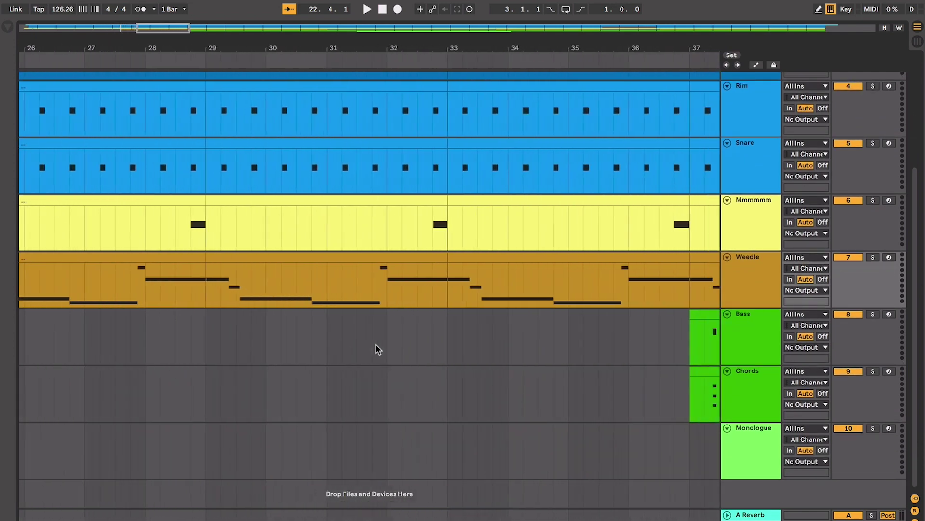
left_click(380, 315)
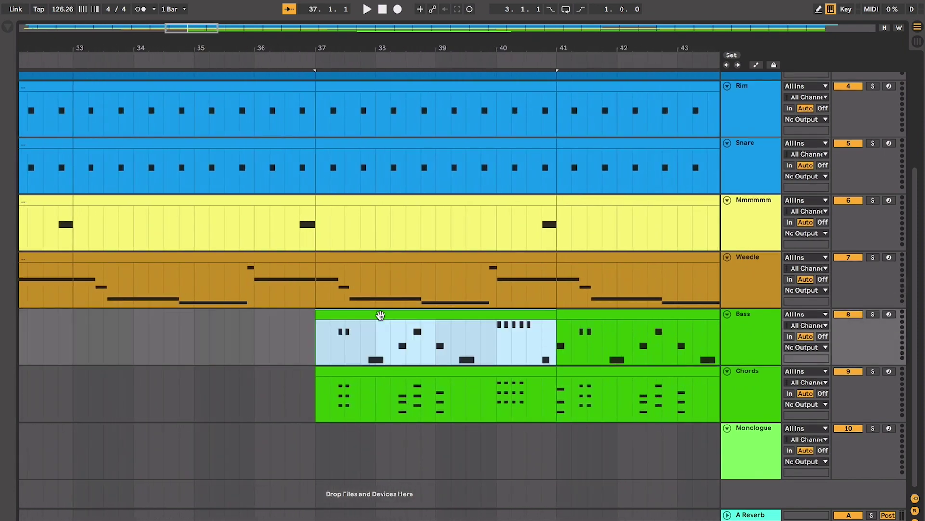
key("z")
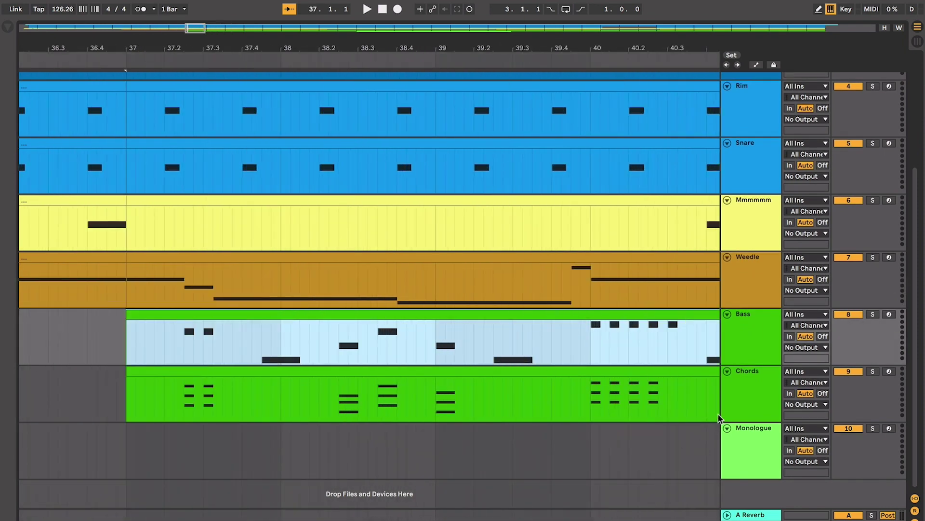
scroll(539, 381, "right", 2)
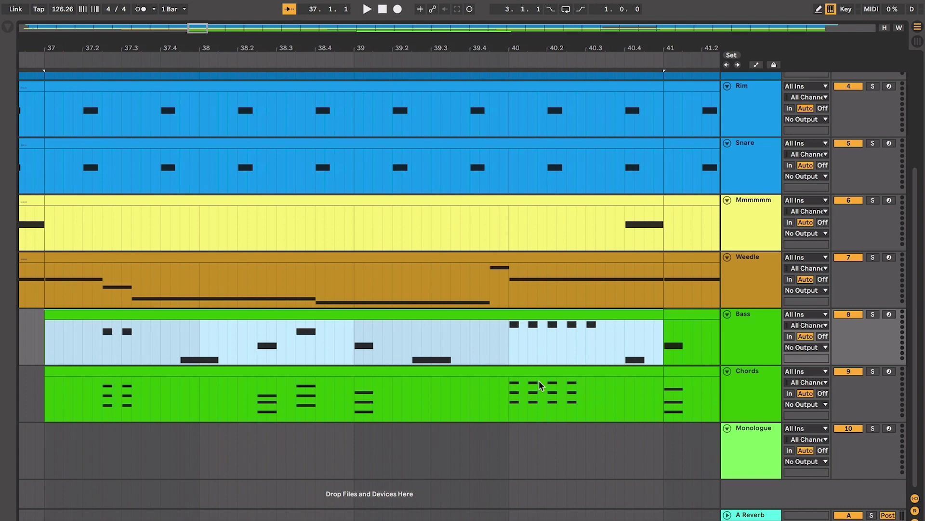
Step: Go back from the Bass entry to the Weedle entry and set the insert marker at 22.4.1 on the Weedle track
key("minus")
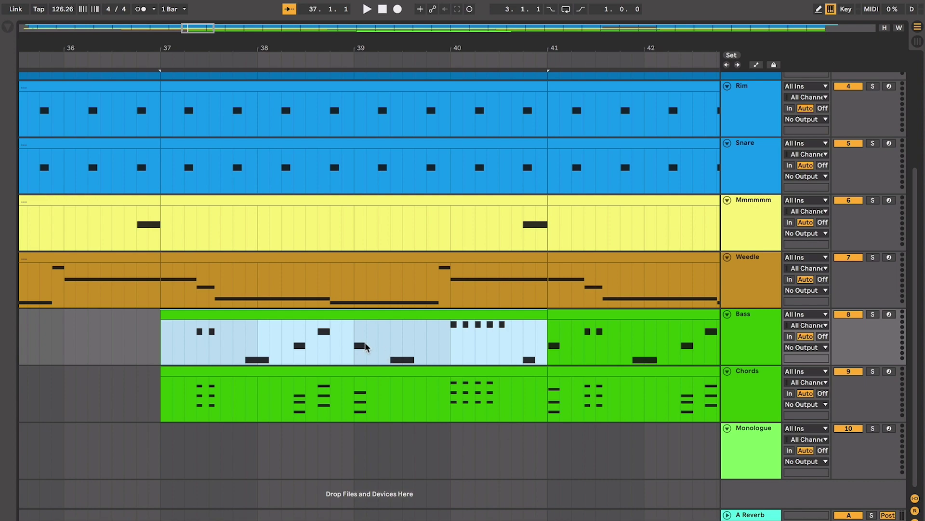
key("minus")
key("minus")
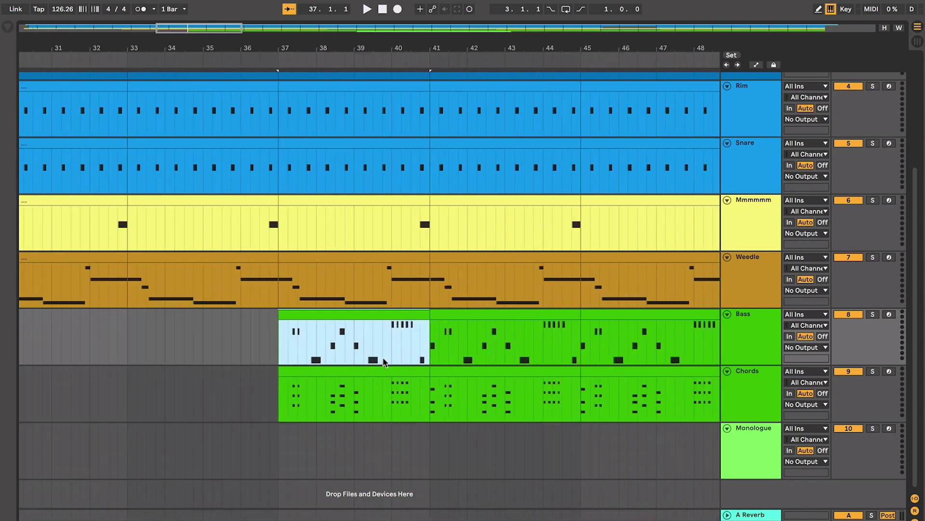
scroll(384, 359, "left", 4)
scroll(383, 359, "up", 2)
scroll(383, 362, "left", 8)
scroll(383, 362, "up", 1)
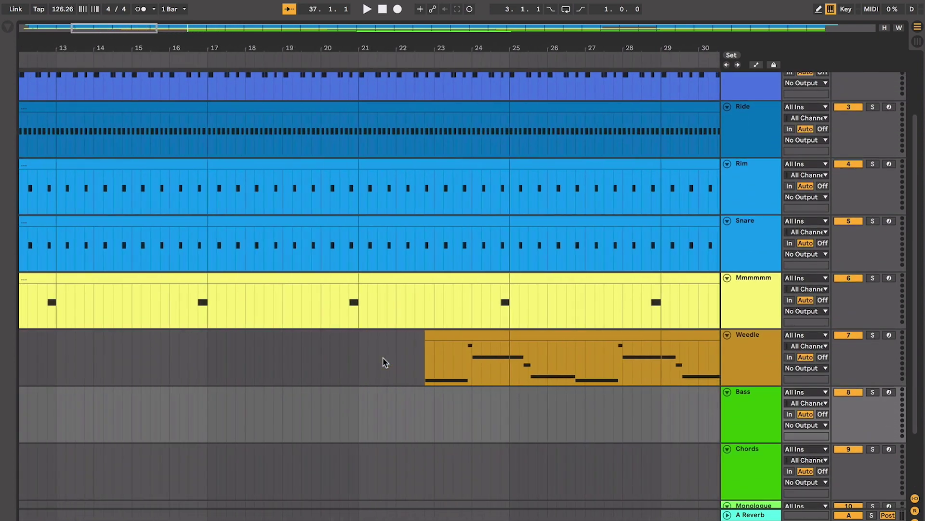
scroll(383, 362, "left", 3)
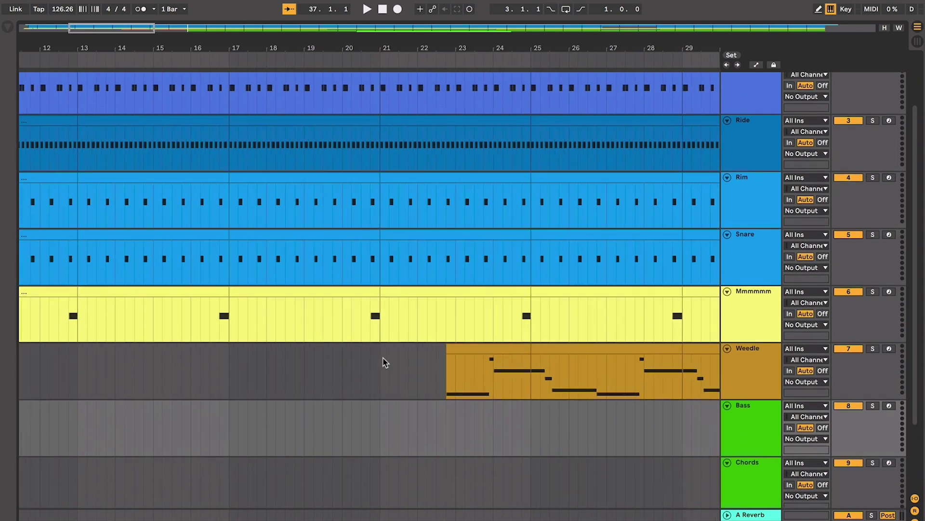
scroll(383, 362, "up", 1)
scroll(381, 359, "down", 1)
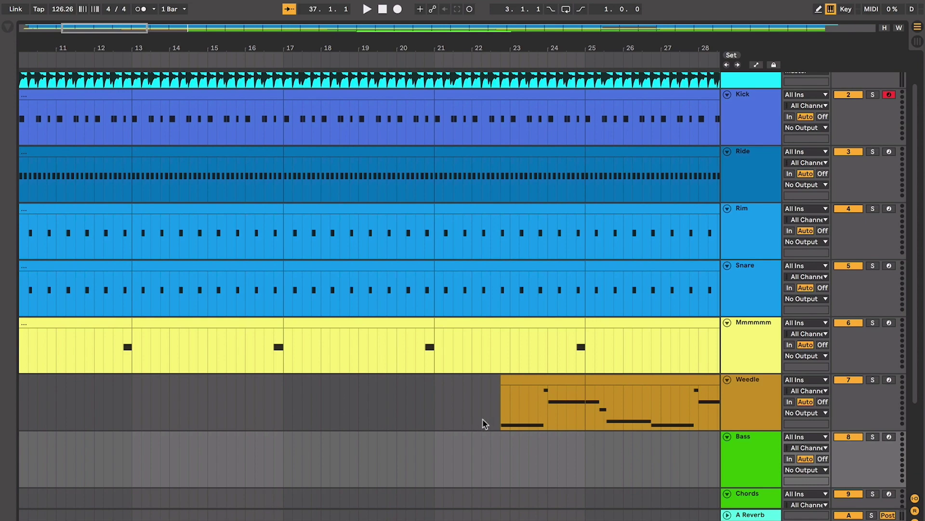
left_click(500, 411)
scroll(439, 393, "left", 2)
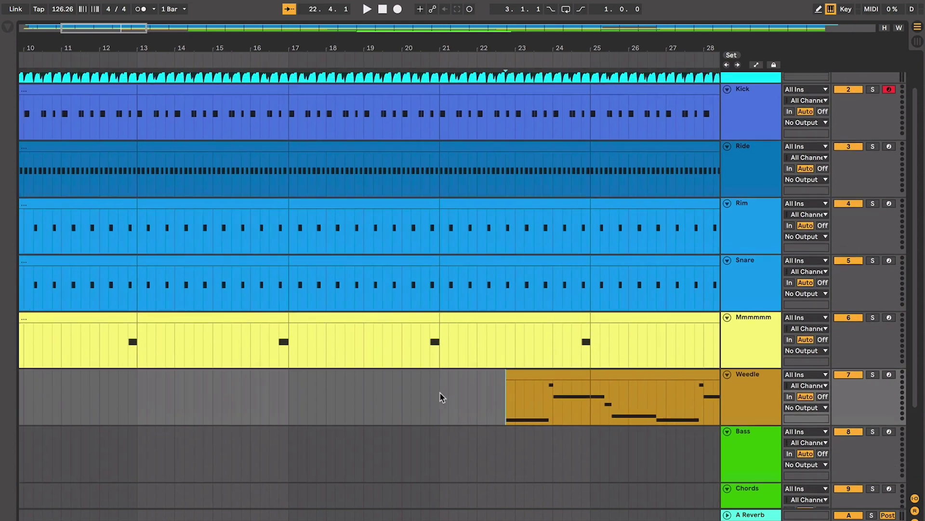
Step: Review the track layout around the Weedle entry and back to the start of the arrangement
scroll(400, 357, "up", 1)
scroll(371, 224, "left", 10)
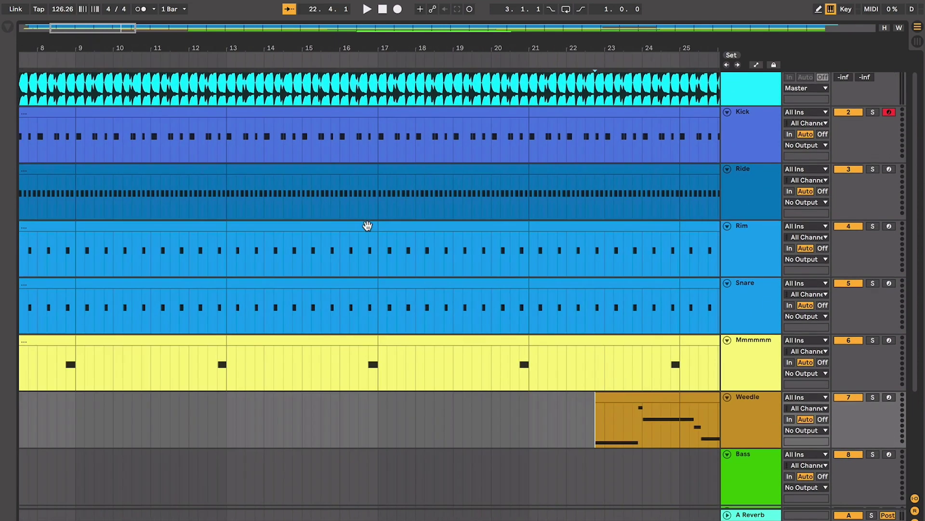
scroll(368, 226, "down", 5)
scroll(368, 229, "right", 10)
scroll(367, 229, "down", 2)
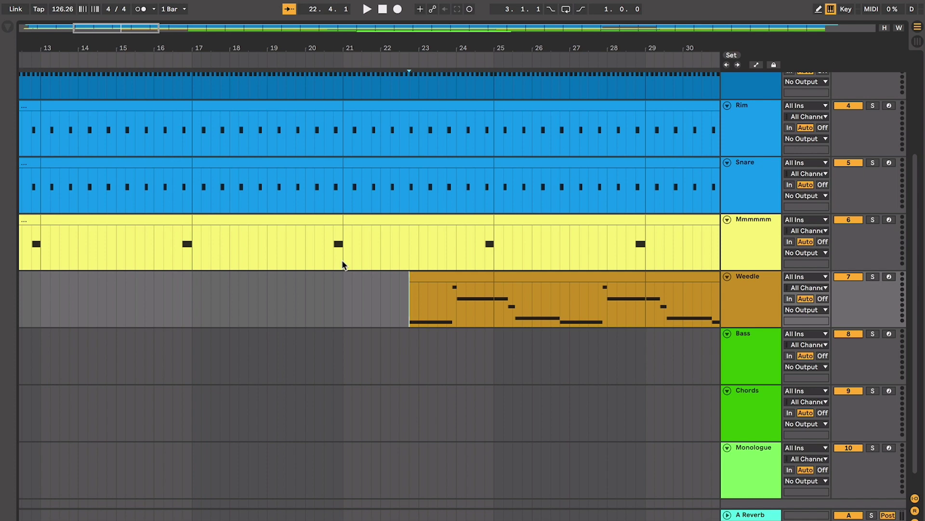
scroll(343, 260, "left", 10)
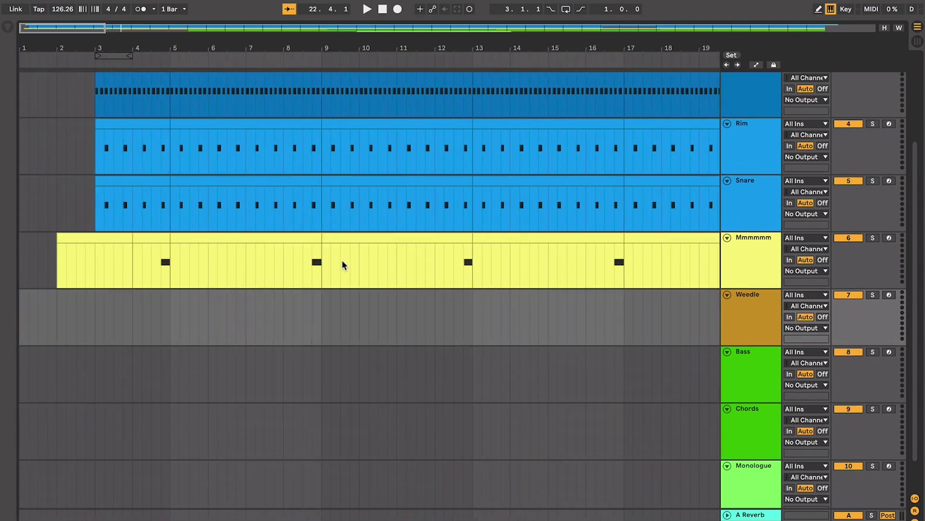
scroll(341, 261, "up", 5)
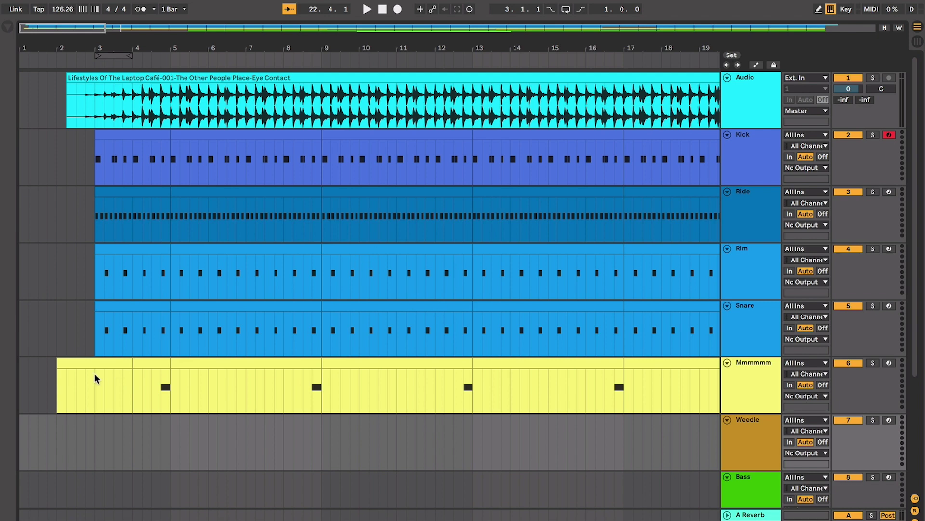
Step: Examine the tracks up to the Weedle entry and set the insert marker at bar 20 on the Mmmmmm track
scroll(102, 375, "down", 1)
scroll(102, 375, "up", 1)
scroll(207, 220, "right", 5)
scroll(207, 223, "right", 3)
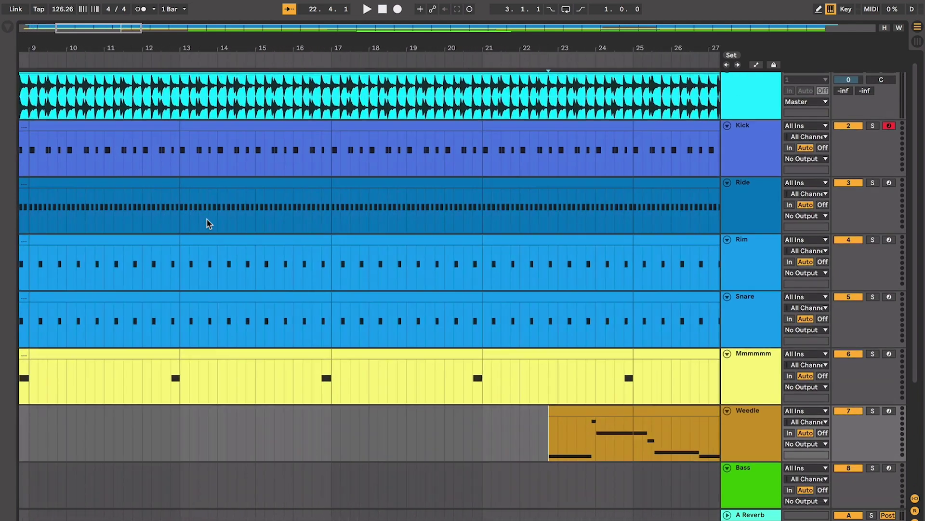
scroll(207, 222, "down", 1)
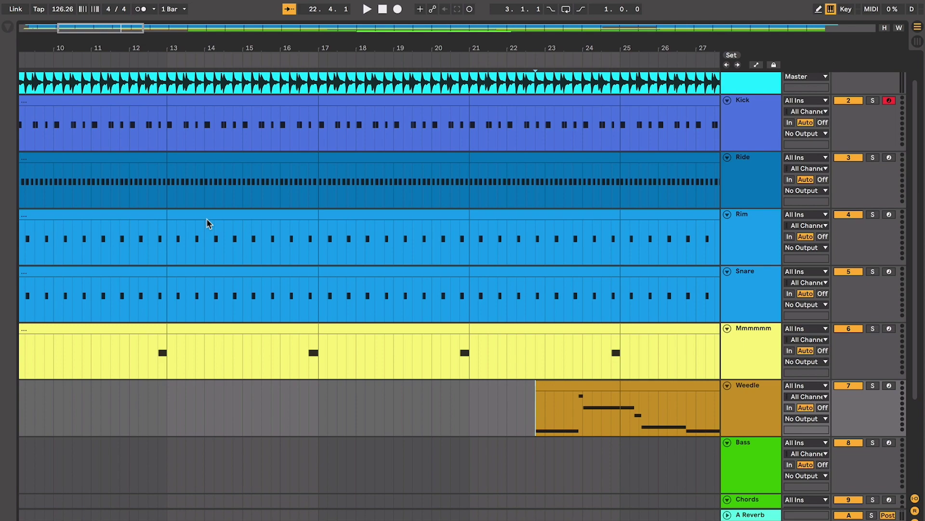
scroll(374, 267, "right", 2)
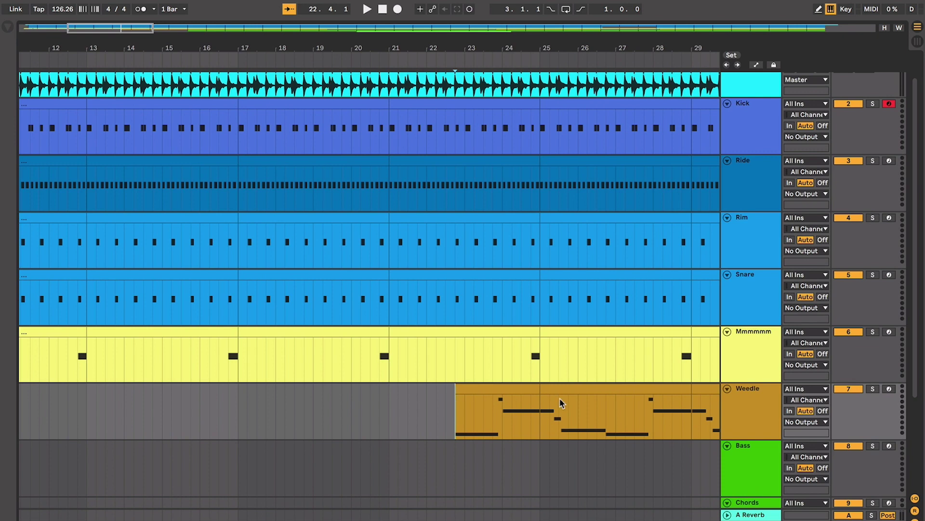
left_click(352, 366)
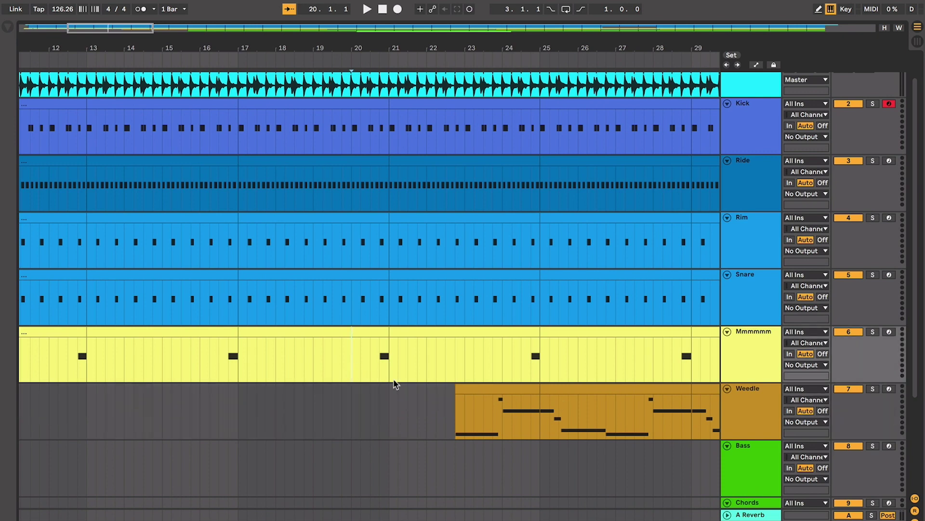
Step: Select one repeat of the Weedle phrase, from bar 24 to just before bar 28
left_click(471, 386)
scroll(455, 393, "down", 2)
left_click_drag(448, 382, 473, 382)
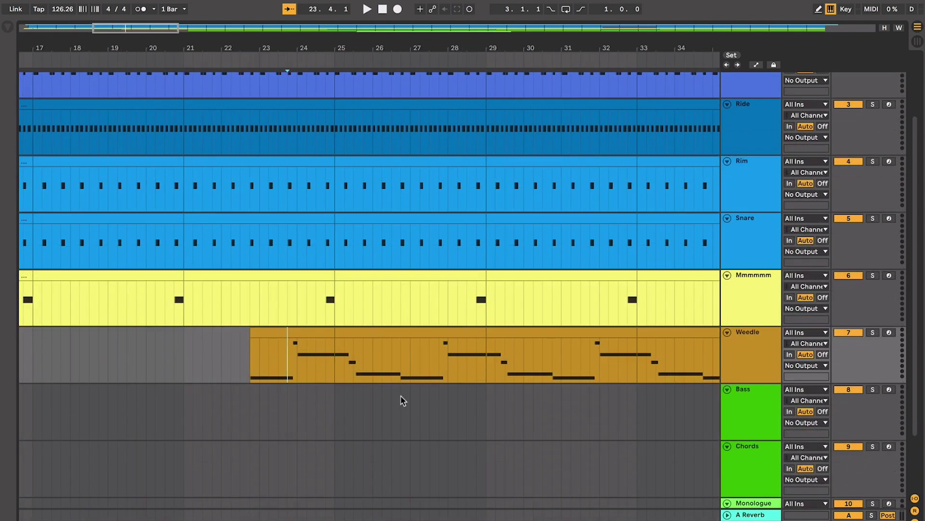
left_click(294, 352)
left_click_drag(336, 352, 449, 353)
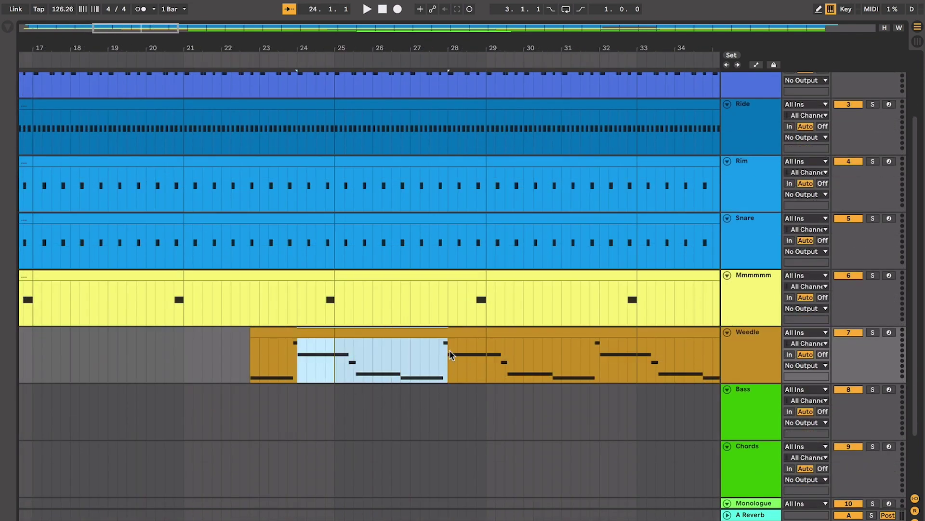
Step: Clear the Weedle phrase selection by setting the insert marker at the part's start, 22.4.1
left_click(383, 356)
scroll(384, 357, "left", 2)
left_click(312, 355)
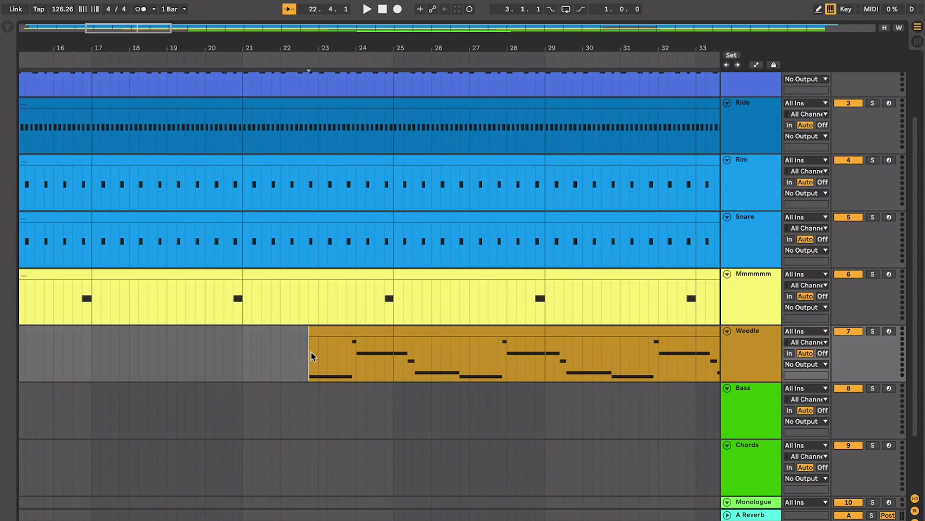
Step: Select the first four bars of the Bass and Chords parts together, from bar 37 to bar 41
scroll(312, 358, "right", 10)
scroll(311, 357, "down", 2)
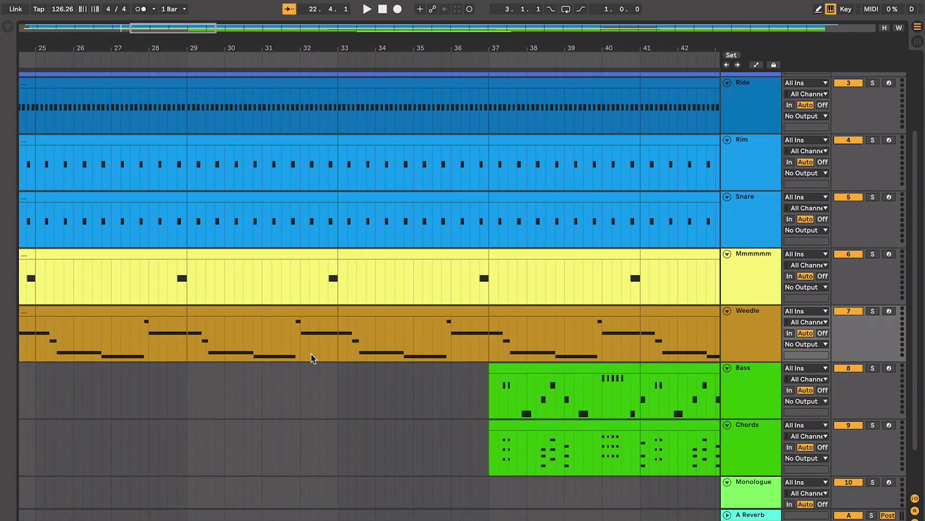
scroll(431, 354, "right", 1)
scroll(431, 353, "down", 1)
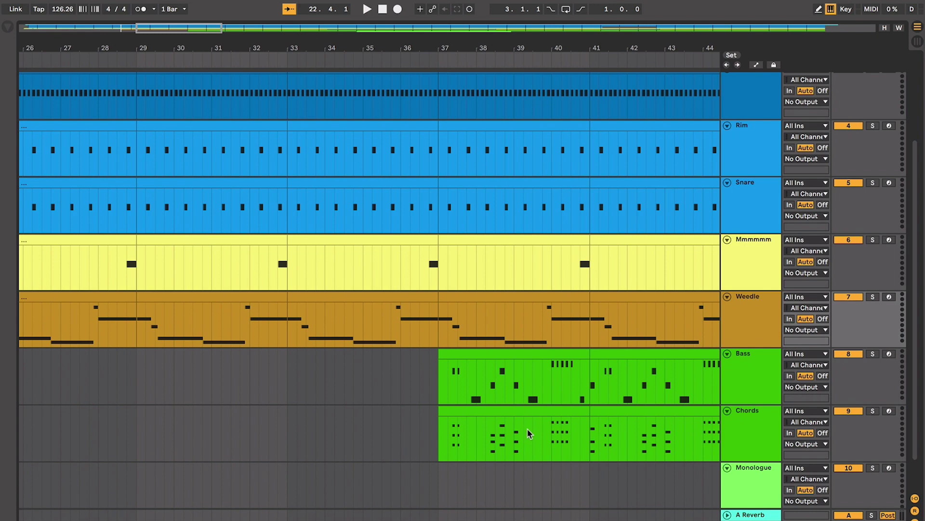
left_click_drag(438, 368, 588, 428)
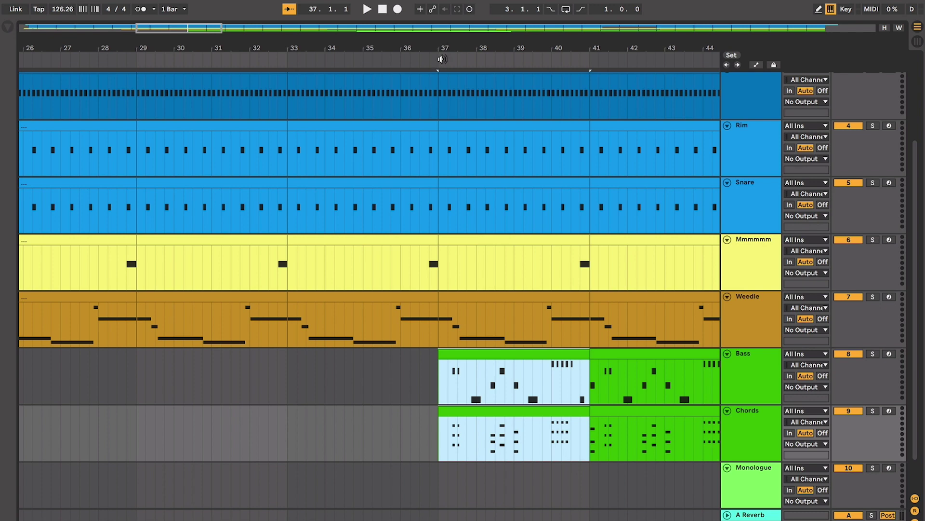
left_click_drag(436, 373, 585, 421)
Step: Compare the Weedle pickup from 22.4.1 to bar 25 with the full span of bars 21 to 25 by selecting each
scroll(585, 420, "left", 10)
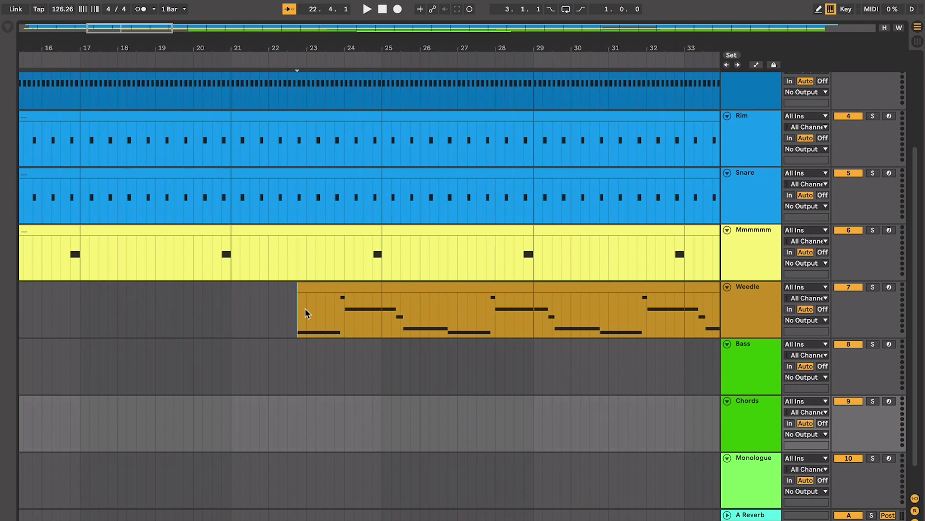
left_click_drag(305, 314, 385, 316)
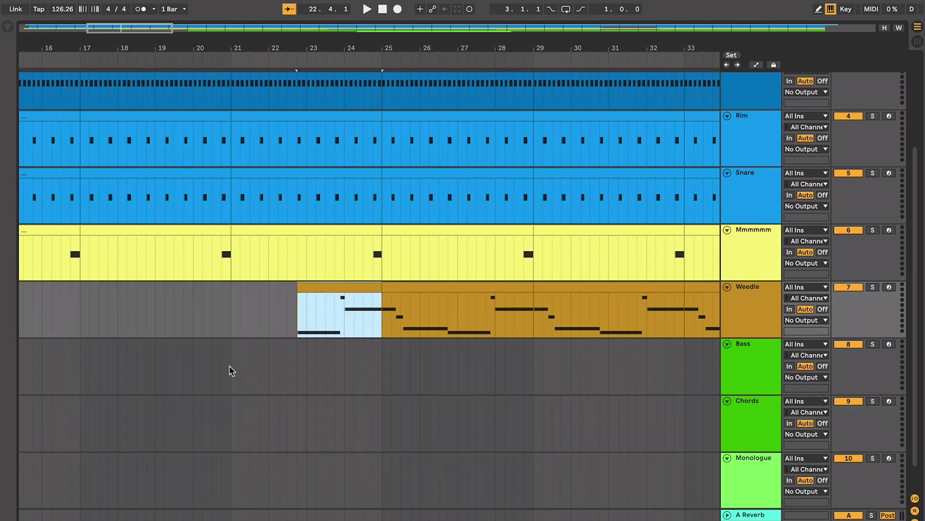
left_click_drag(231, 371, 385, 366)
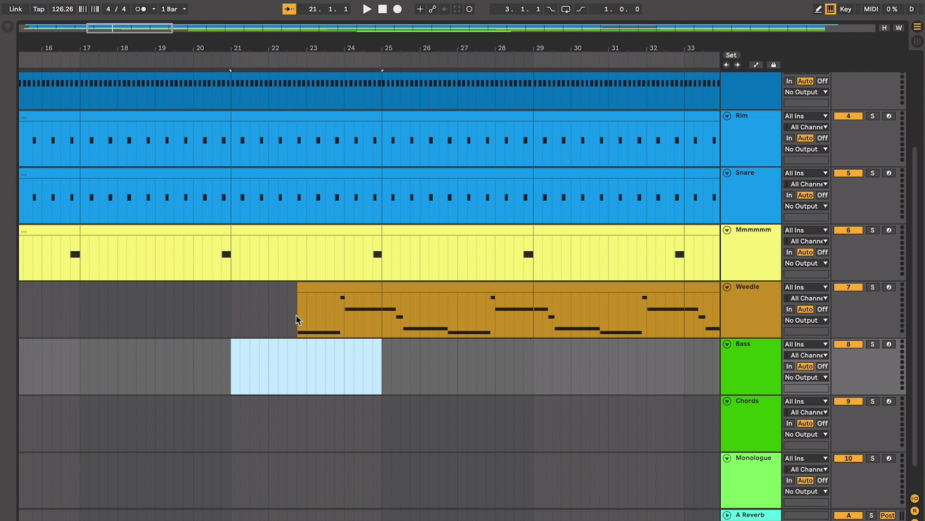
left_click_drag(297, 320, 382, 322)
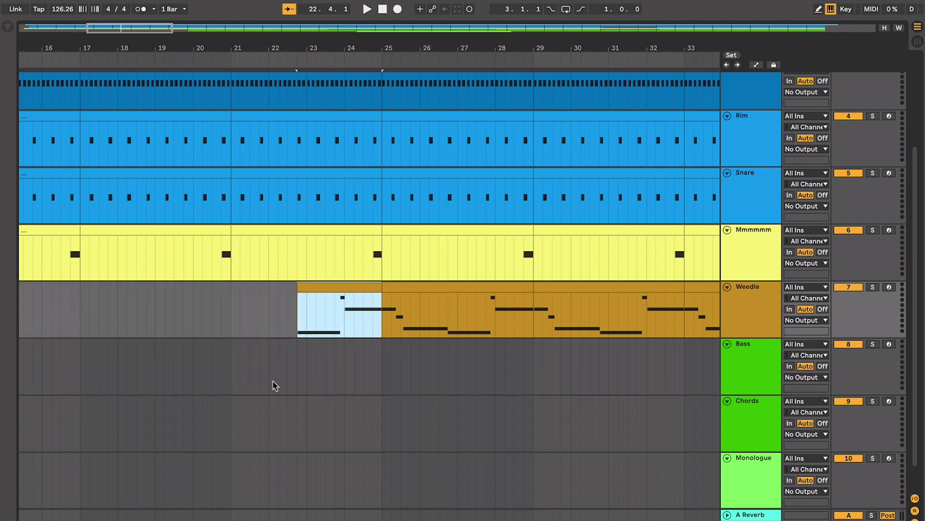
Step: Return to the Bass and Chords entry, select both parts from bar 37 to 41 and examine the bars before them
scroll(273, 385, "right", 10)
scroll(274, 386, "down", 2)
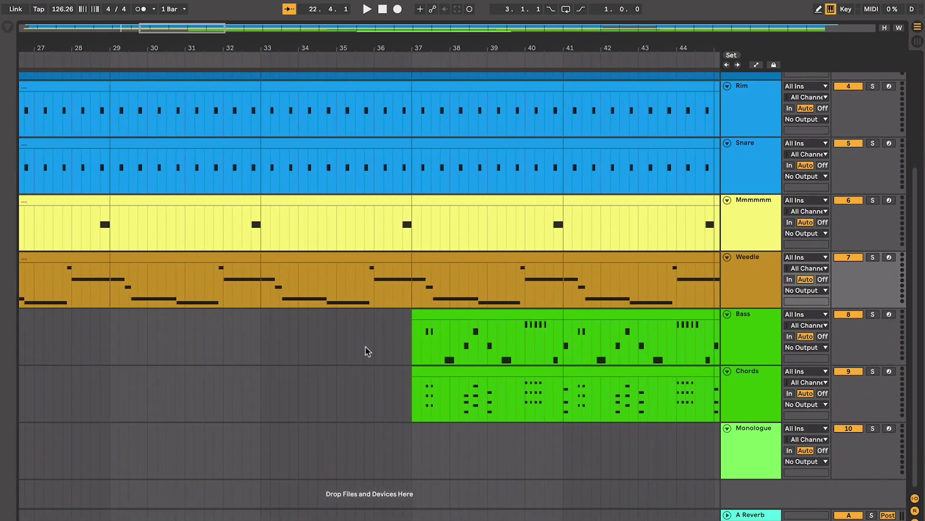
left_click_drag(413, 346, 564, 392)
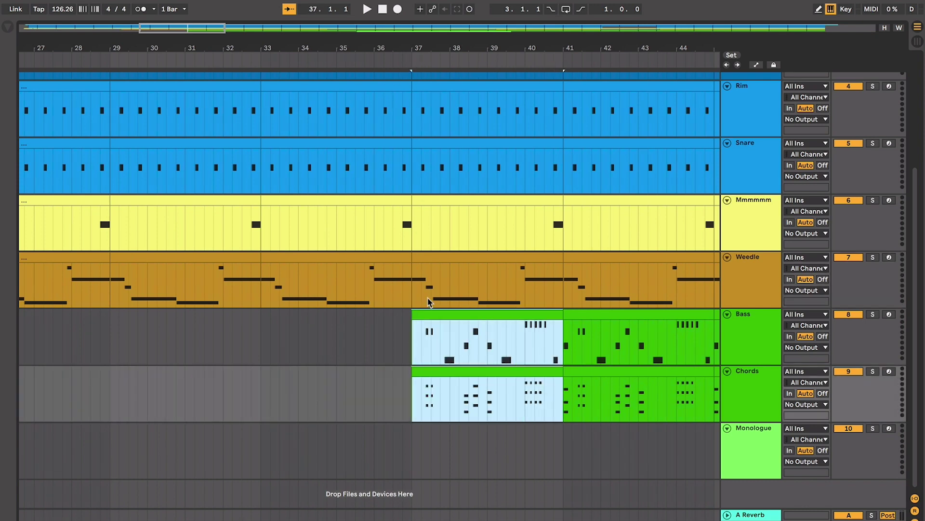
scroll(414, 362, "left", 3)
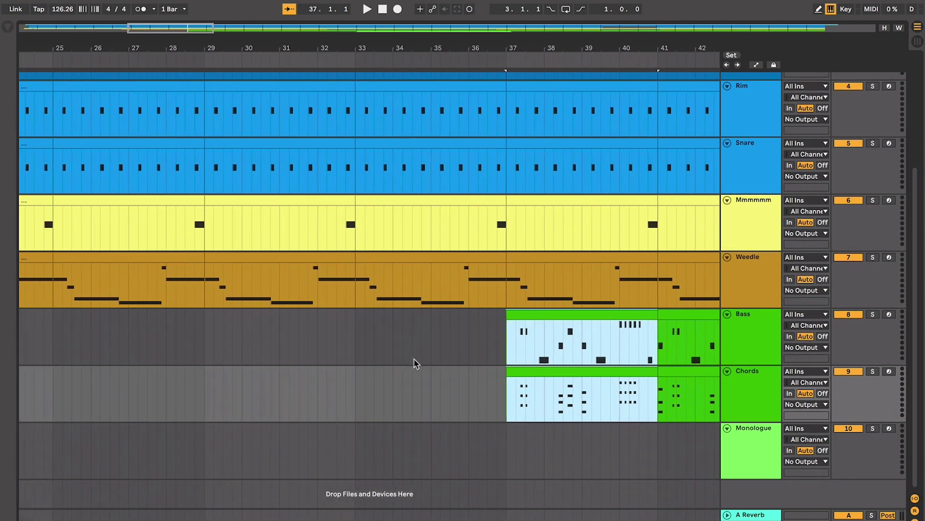
scroll(414, 362, "right", 1)
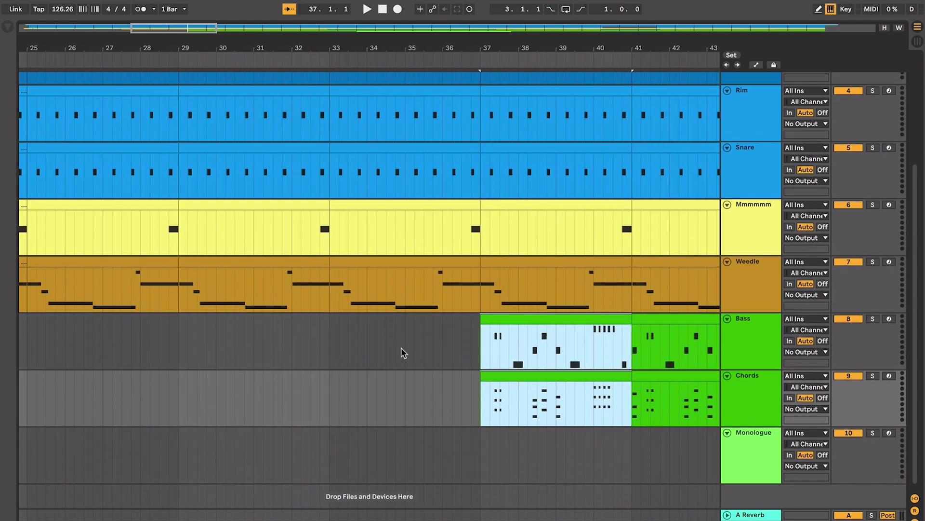
Step: Set the insert marker shortly before the Bass entry, then reselect Bass and Chords from bar 37 to bar 41
left_click(402, 348)
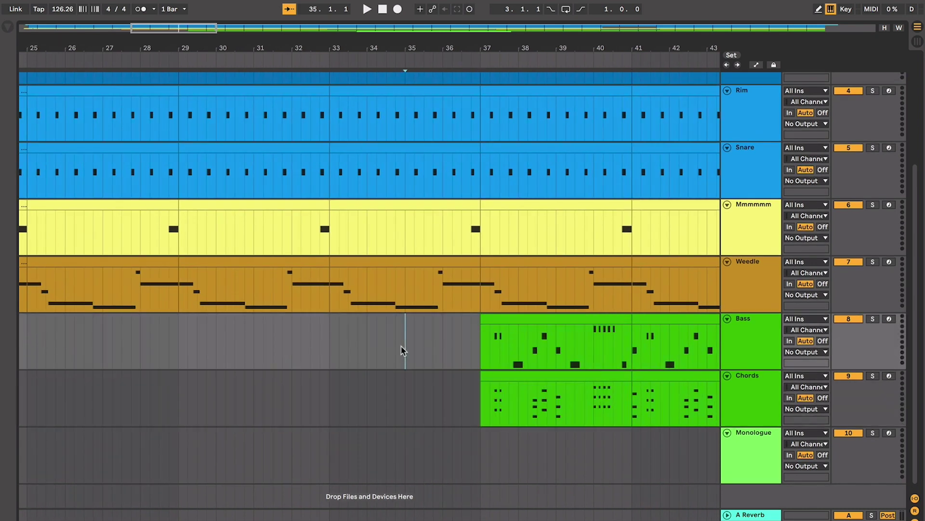
scroll(404, 350, "right", 3)
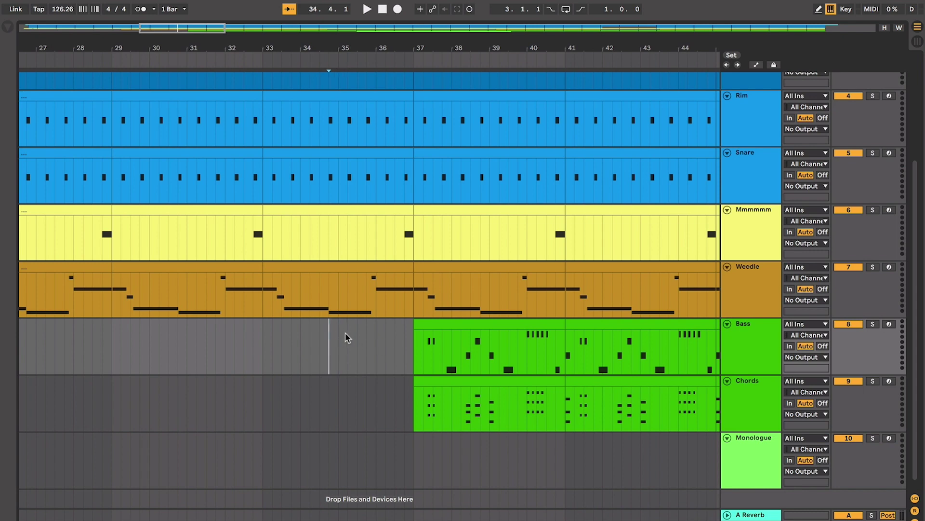
scroll(373, 340, "right", 1)
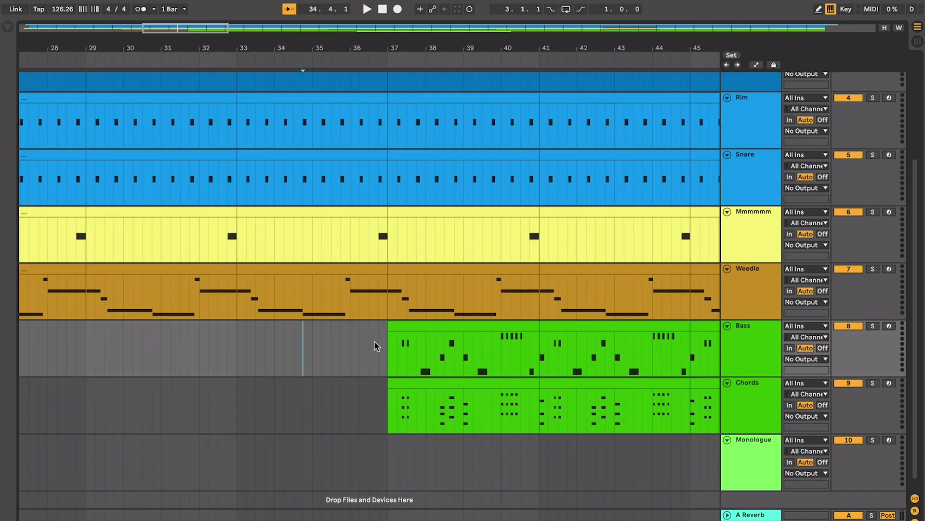
left_click_drag(387, 343, 542, 396)
scroll(487, 383, "right", 2)
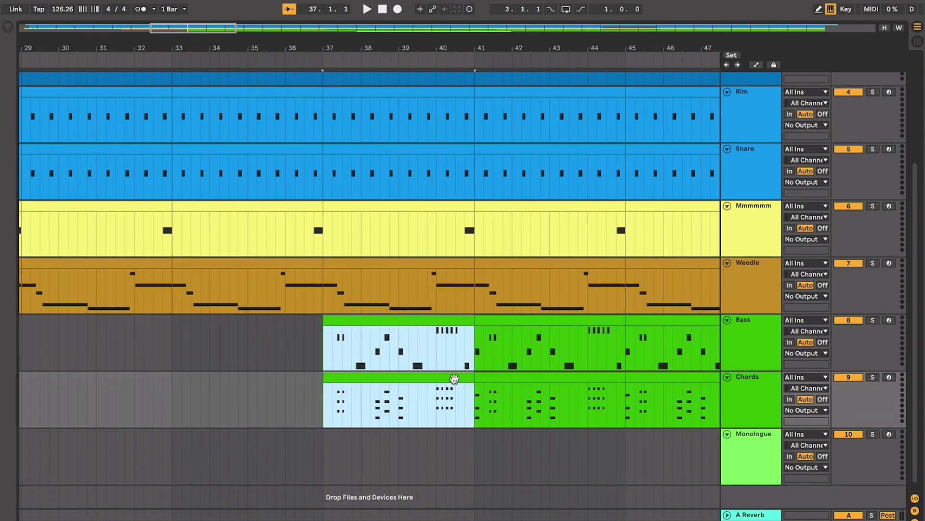
left_click(322, 356)
left_click_drag(328, 349, 474, 383)
Step: Clear the Bass and Chords selection by setting the insert marker at 37.1.1 on the Bass track
left_click(328, 341)
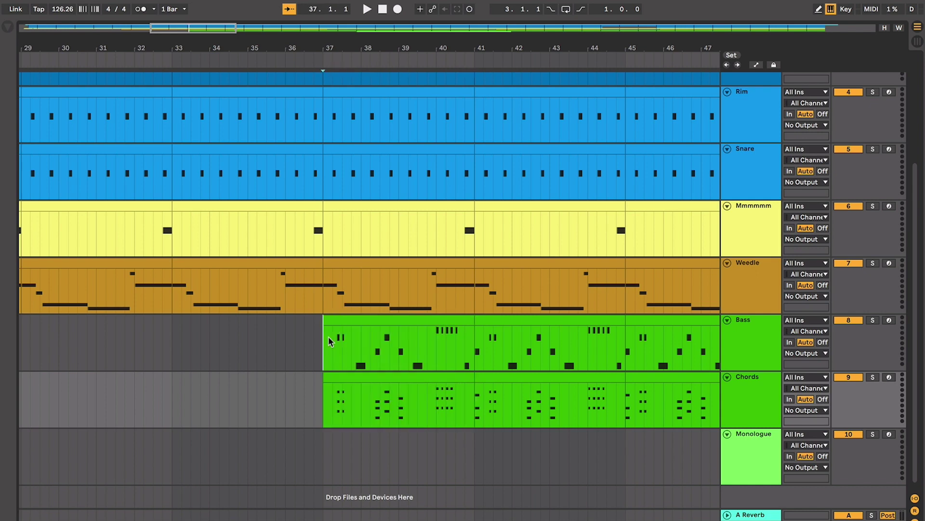
left_click(325, 340)
scroll(349, 343, "right", 3)
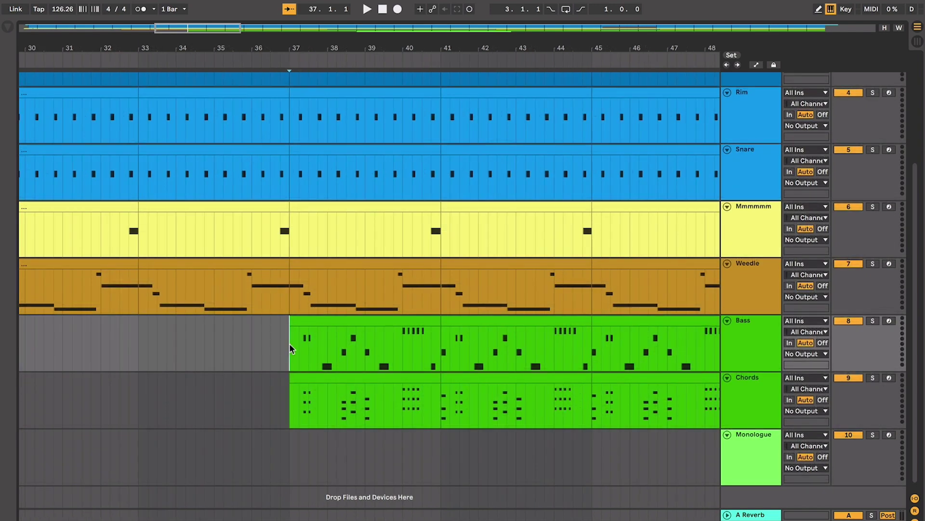
scroll(289, 343, "left", 2)
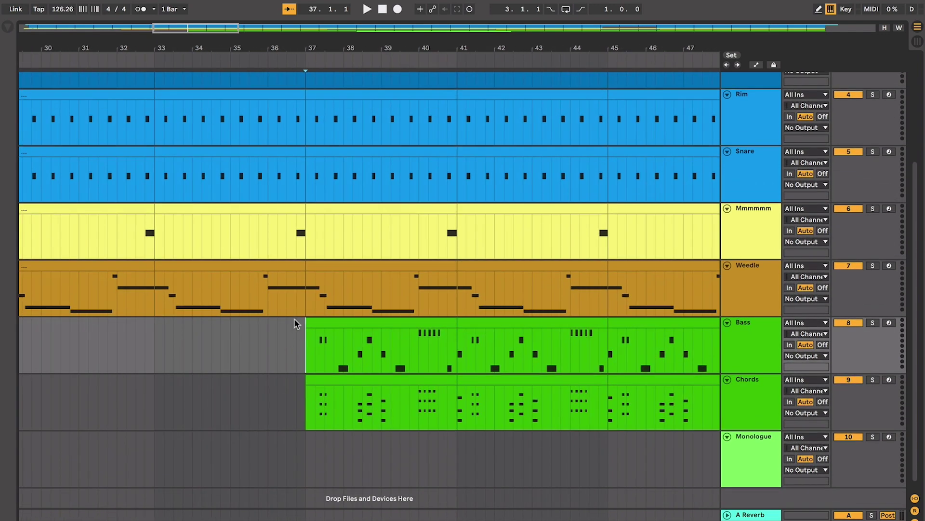
Step: Compare the Weedle and Mmmmmm notes around the Bass entry by setting the insert marker at 37.1.1 on each track
left_click(299, 302)
left_click(302, 299)
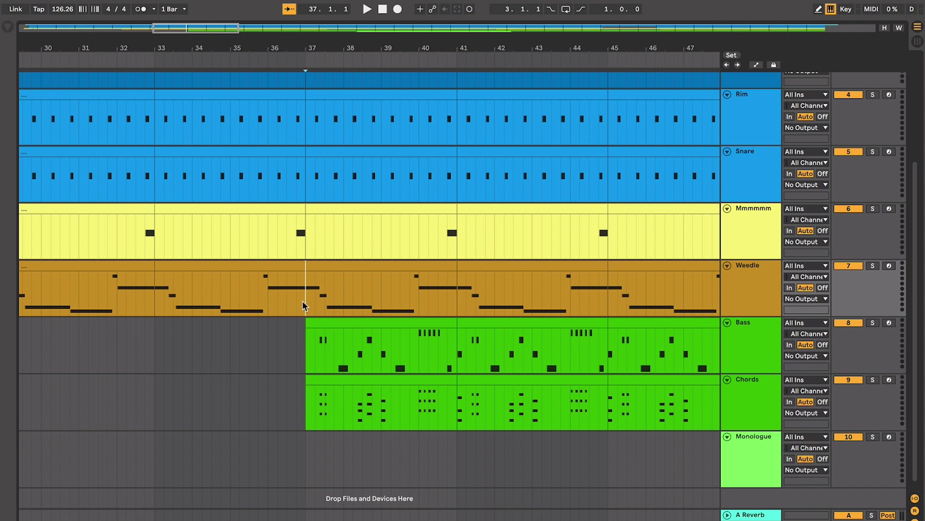
left_click(303, 241)
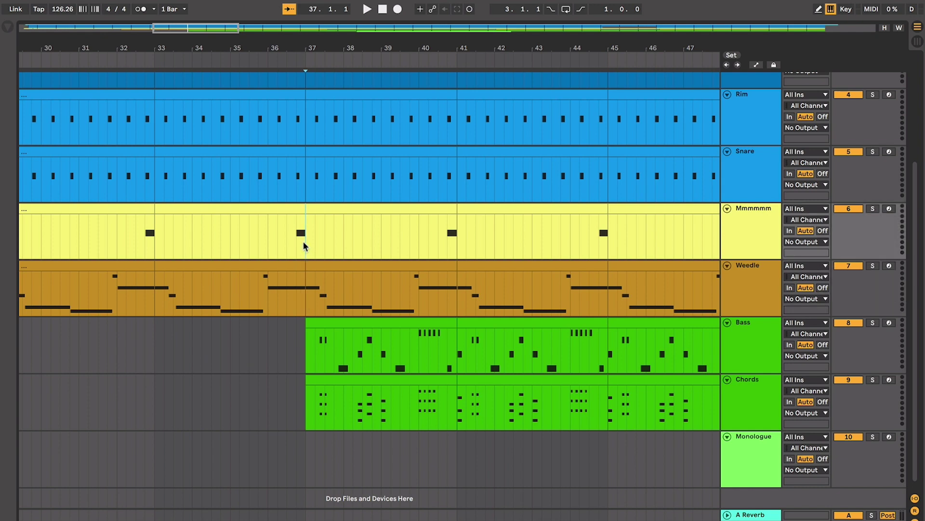
left_click(304, 291)
Step: Show a wider range of bars and compare the Weedle entry with the Bass and Chords entry at bar 37
key("minus")
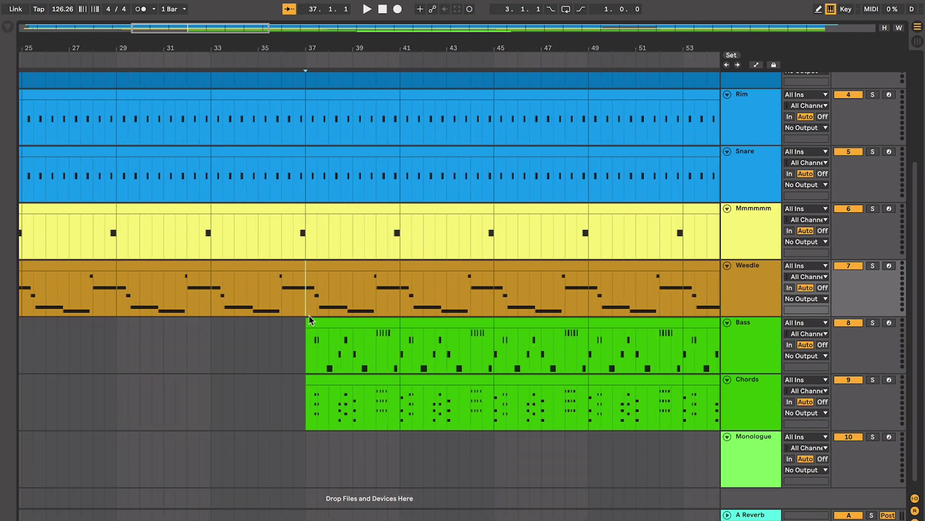
scroll(327, 316, "left", 5)
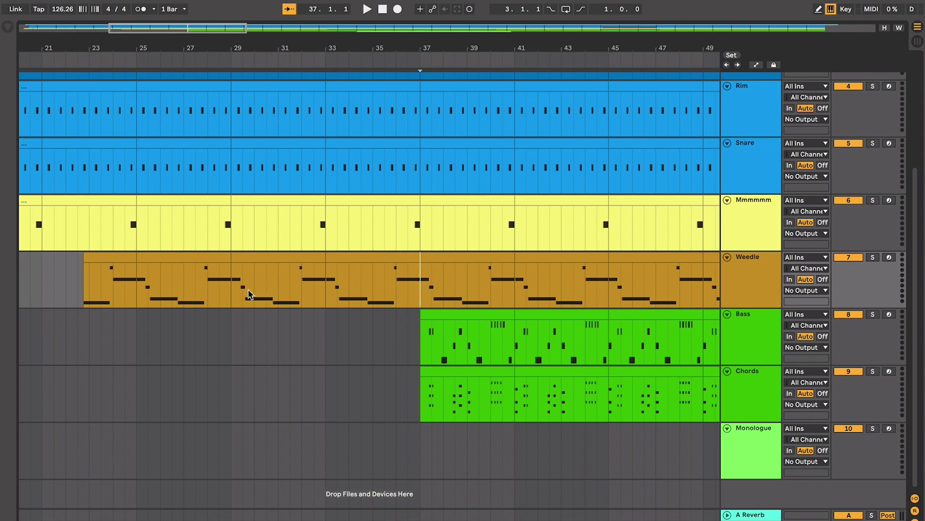
scroll(248, 290, "left", 2)
scroll(370, 327, "right", 2)
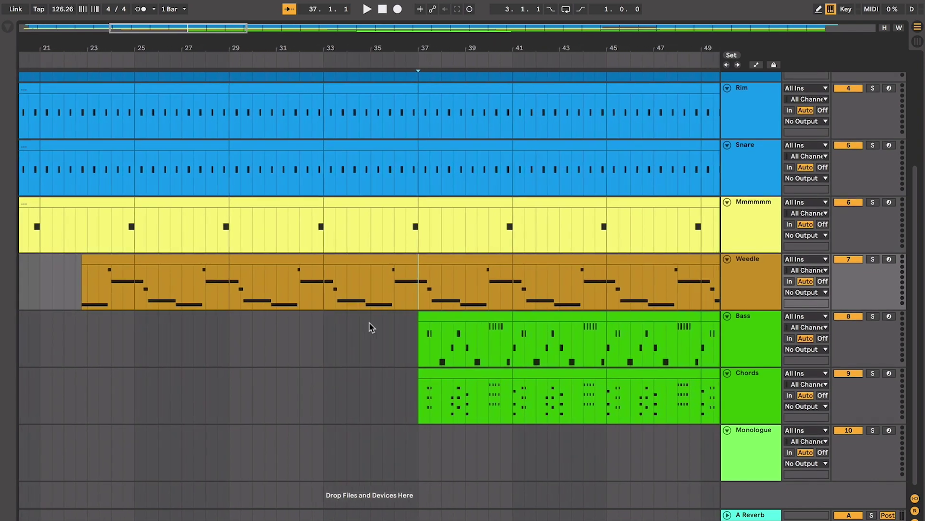
scroll(371, 326, "right", 4)
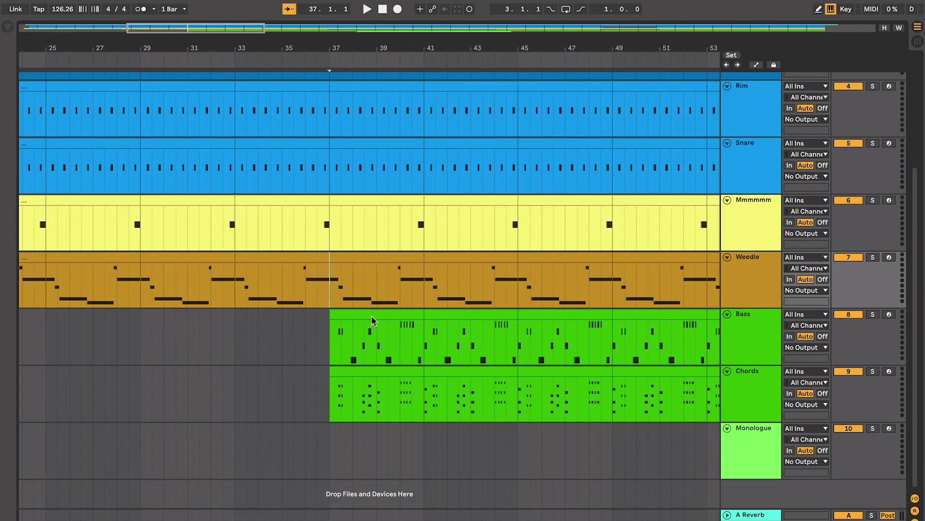
Step: Set the insert marker on the Weedle track just ahead of the Bass entry, at 35.4.1
left_click(319, 292)
scroll(307, 287, "up", 2)
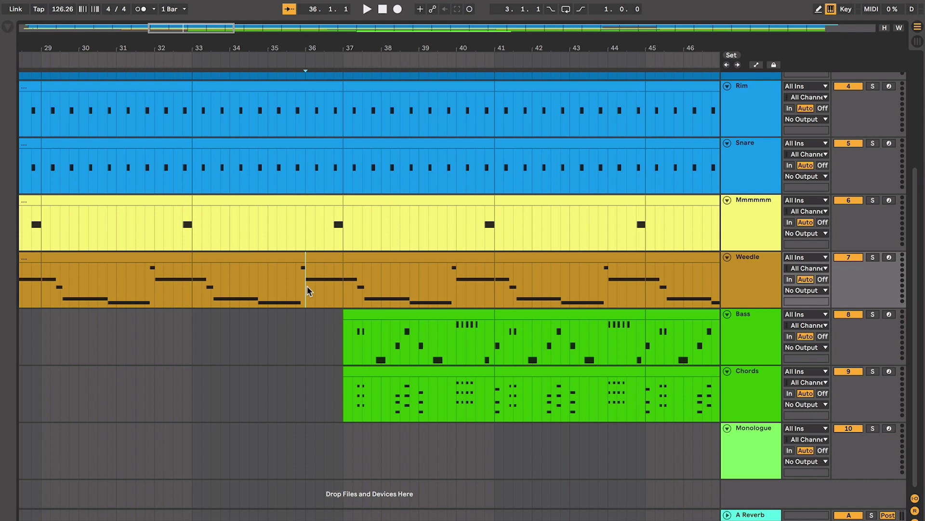
scroll(295, 281, "right", 3)
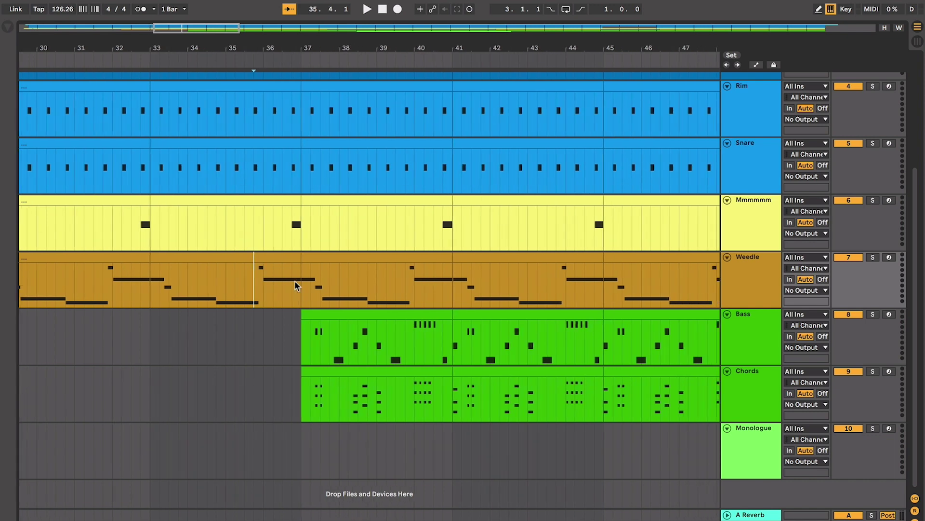
Step: Play the arrangement from 36.3 on the Weedle track and examine the Bass and Chords entry at bar 37 up close
left_click(264, 267)
left_click(283, 273)
key("space")
key("plus")
key("plus")
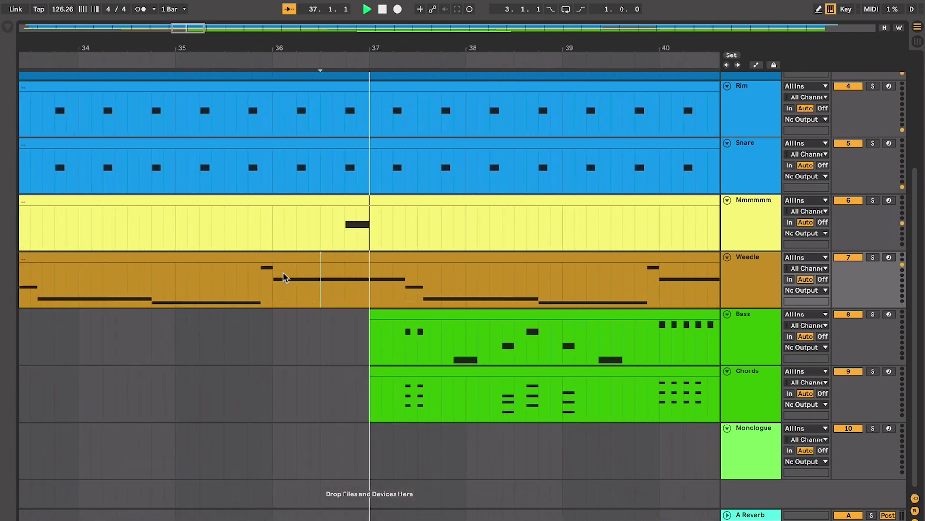
key("plus")
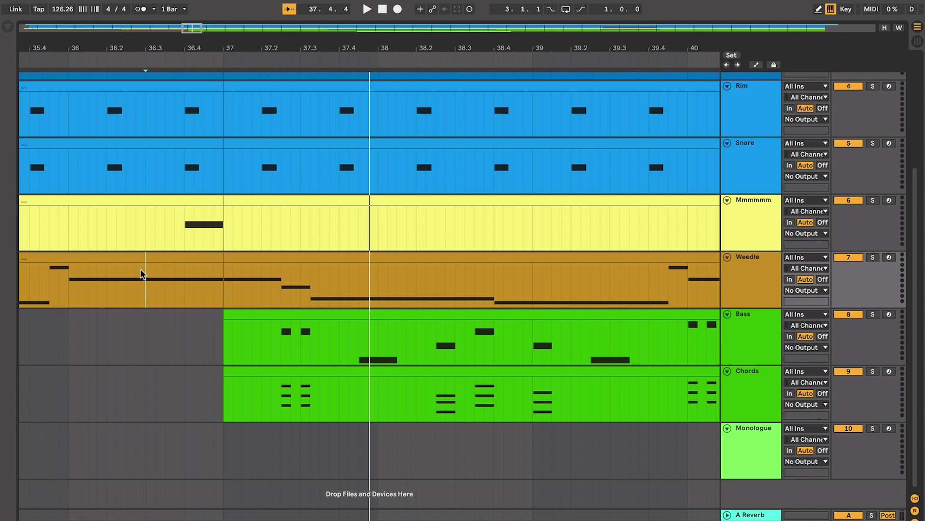
Step: Mark the Weedle stretch from 36.3 to bar 37, then return the insert marker to 36.3.1
left_click_drag(145, 267, 223, 257)
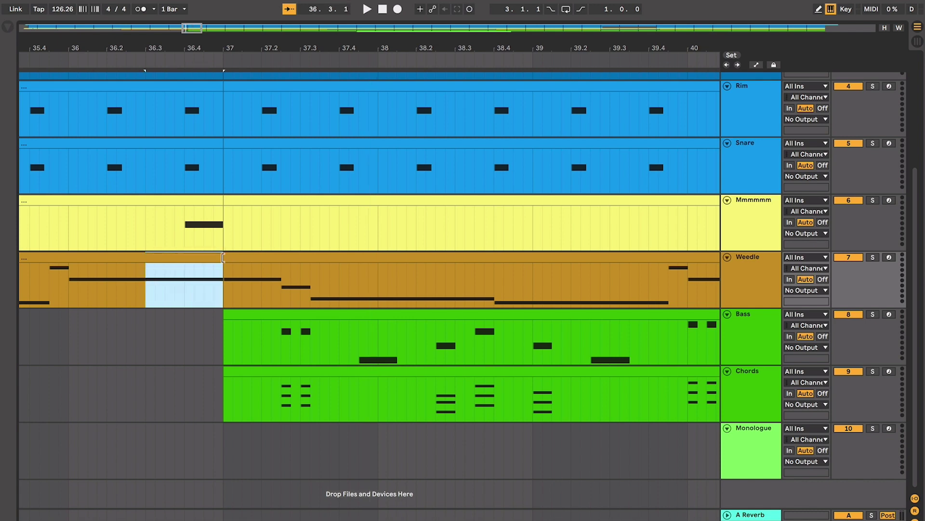
left_click(145, 283)
scroll(212, 304, "right", 1)
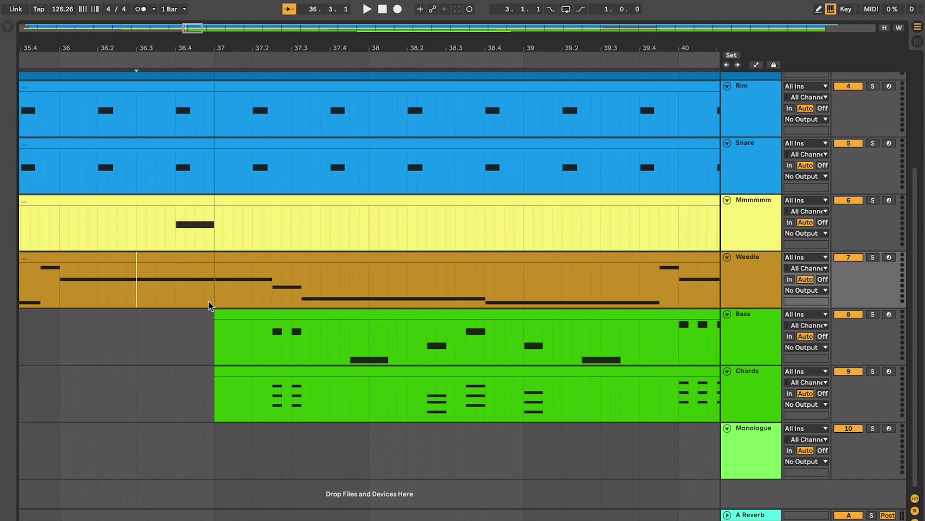
Step: Play the arrangement from just ahead of bar 37 and follow the drum tracks alongside Mmmmmm, Weedle, Bass and Chords
left_click(165, 289)
key("space")
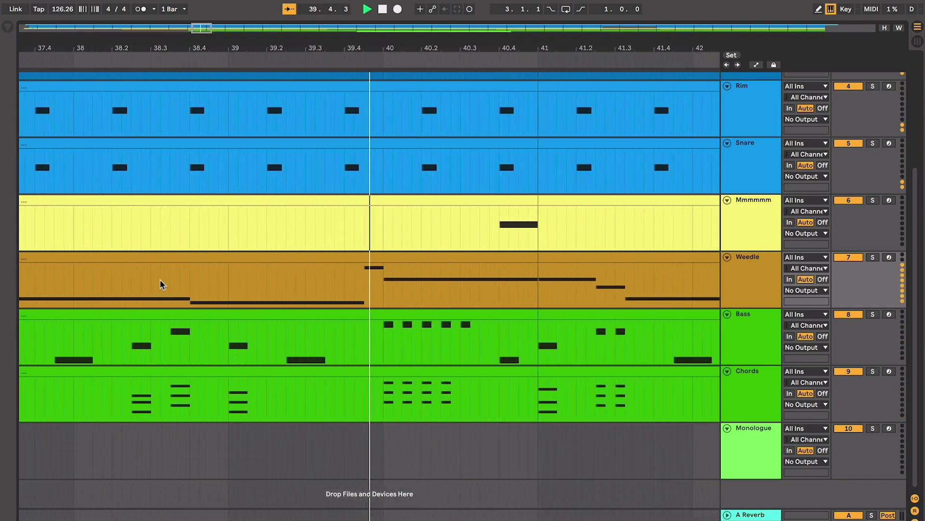
scroll(160, 284, "up", 5)
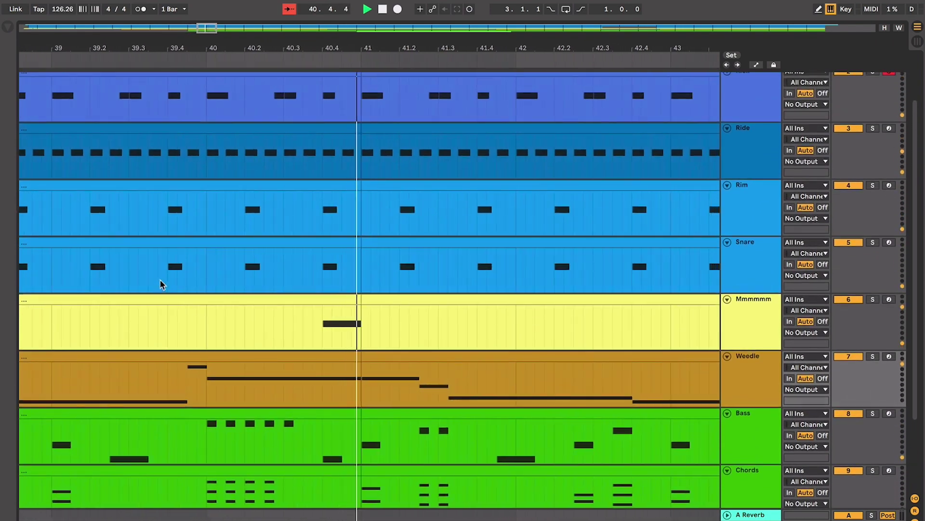
key("super+alt+b")
key("super+alt+b")
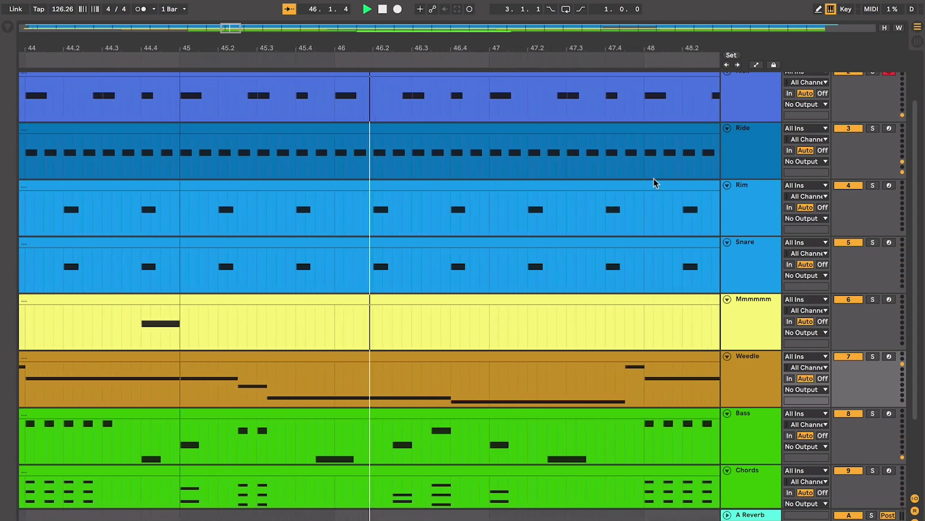
Step: Reduce the height of all tracks together so Kick through Monologue fit in view, and keep the arrangement playing
left_click(756, 230)
key("ctrl+a")
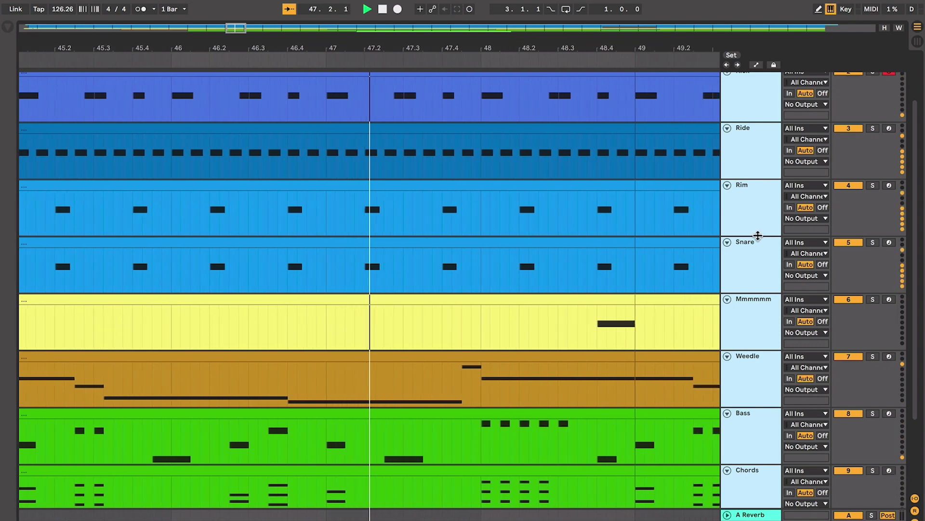
left_click_drag(759, 232, 759, 226)
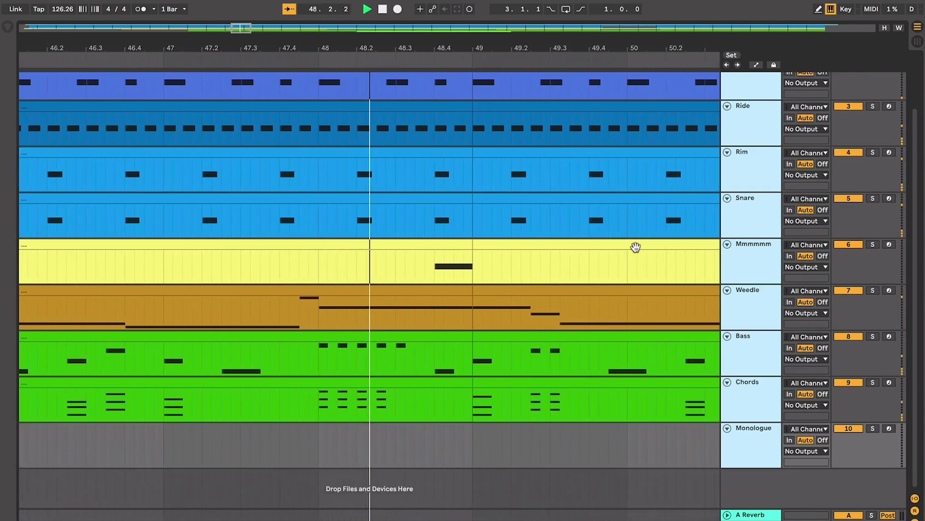
scroll(635, 251, "up", 1)
scroll(635, 251, "down", 1)
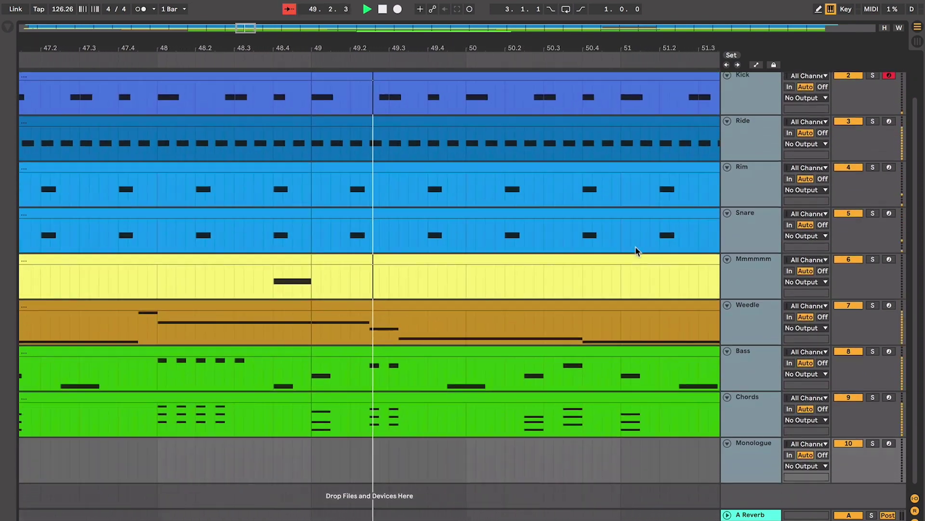
key("super+alt+b")
key("super+alt+b")
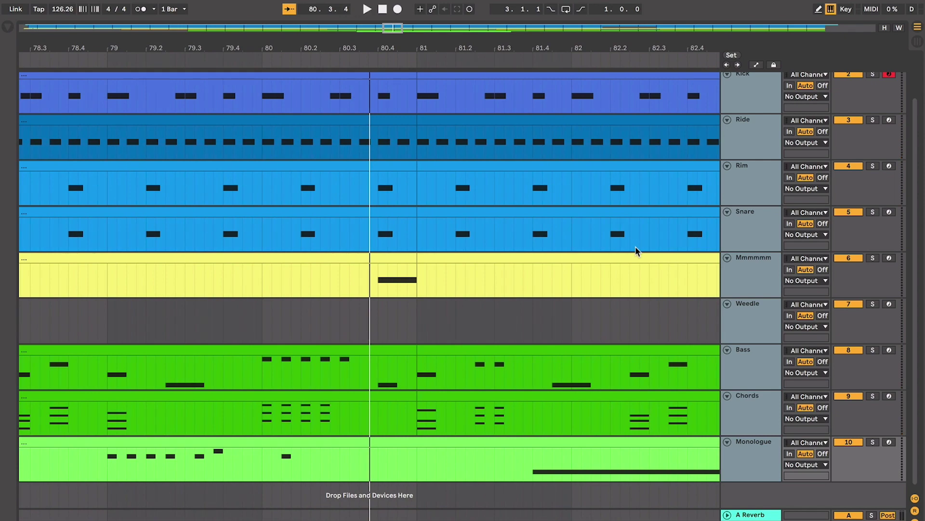
Step: Go back from 81.4.1 to the end of the Weedle clip and set the insert marker at 65.1.1 on that track
left_click(532, 266)
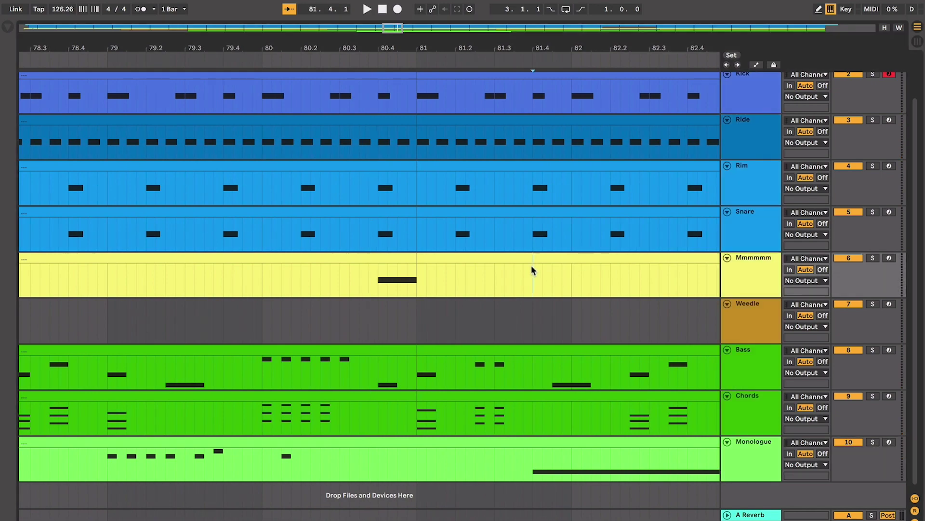
key("minus")
scroll(532, 266, "left", 4)
scroll(532, 266, "left", 10)
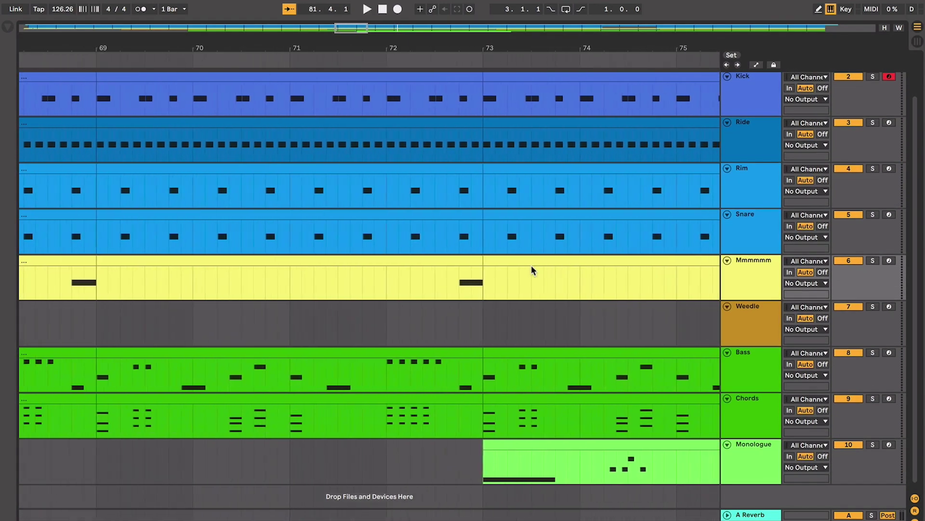
scroll(531, 264, "left", 3)
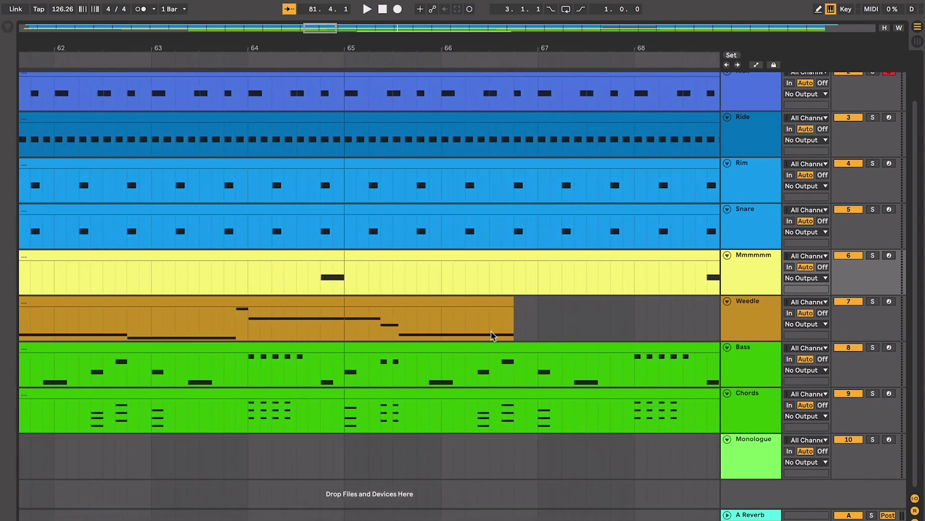
left_click(345, 316)
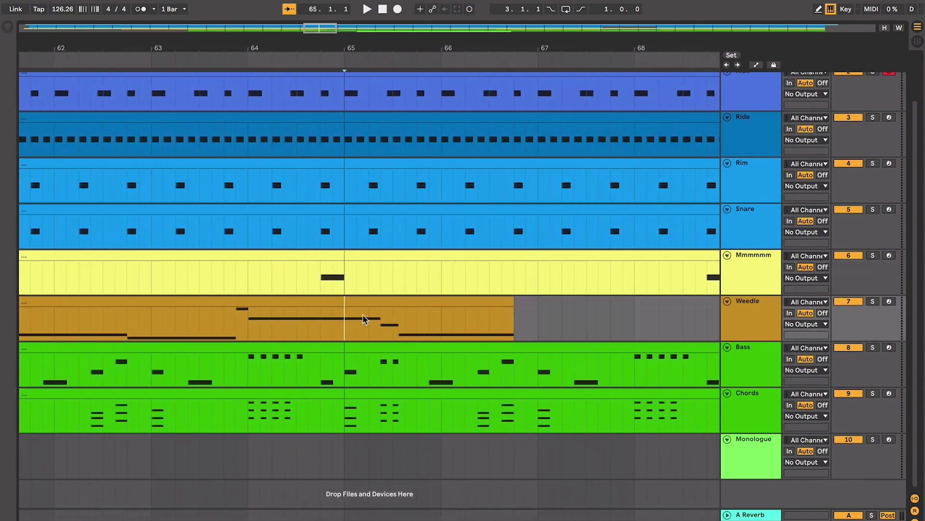
scroll(483, 345, "right", 2)
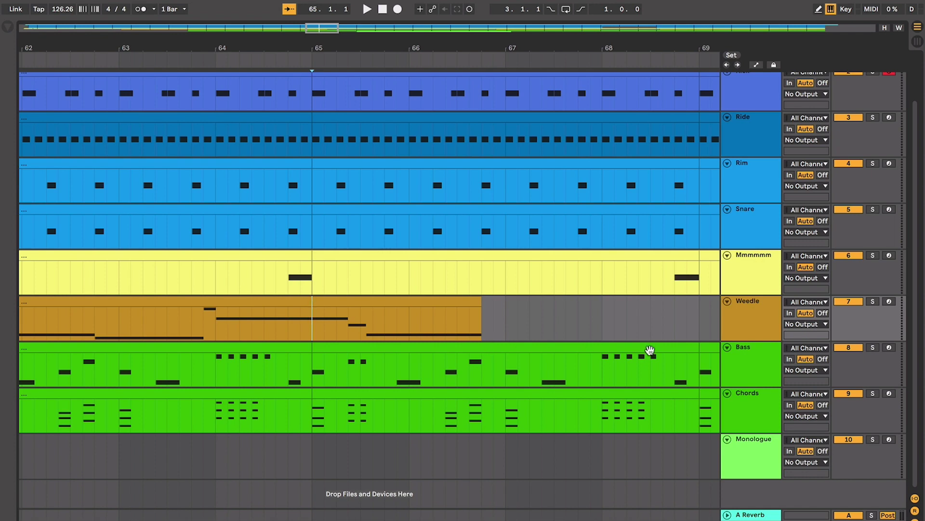
Step: Select the Kick track and then the Weedle track, and set the insert marker at the Weedle clip's end, 66.4.1
scroll(704, 318, "up", 1)
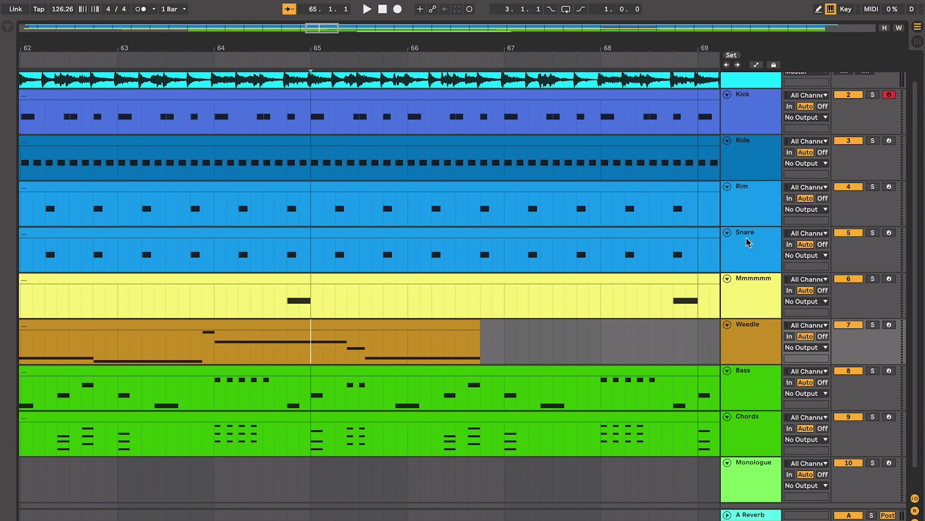
left_click(738, 117)
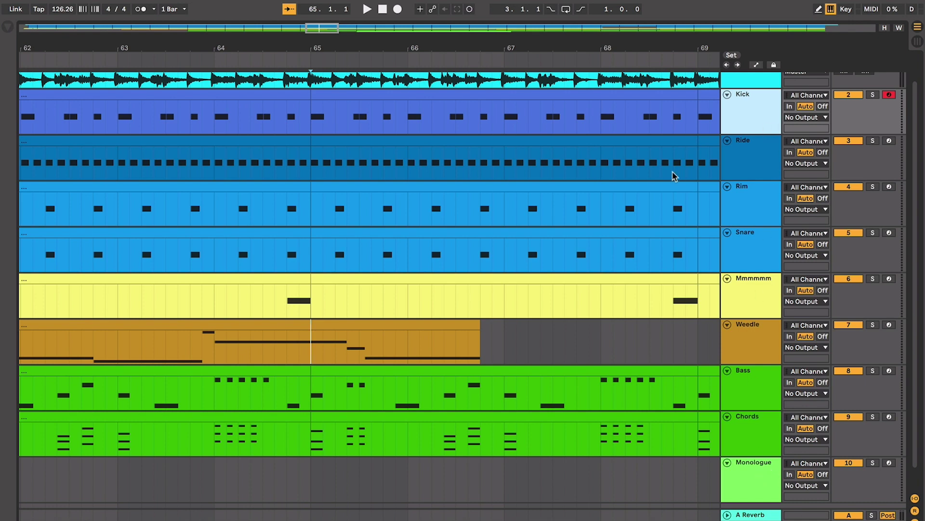
scroll(672, 172, "right", 1)
scroll(592, 223, "left", 1)
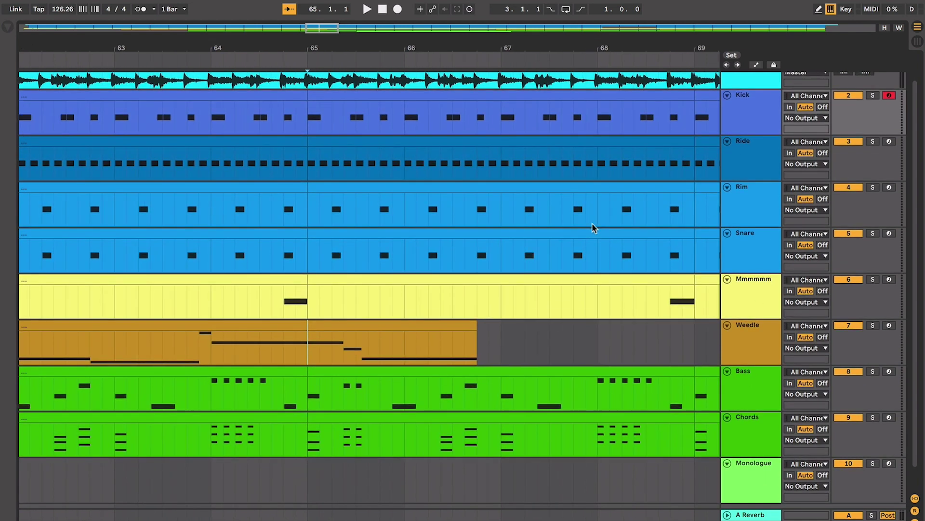
left_click(755, 328)
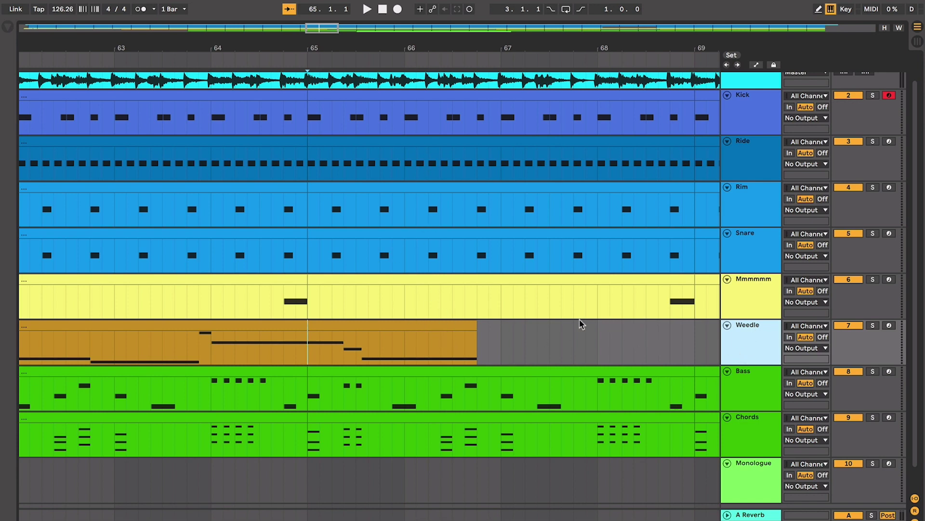
left_click(477, 340)
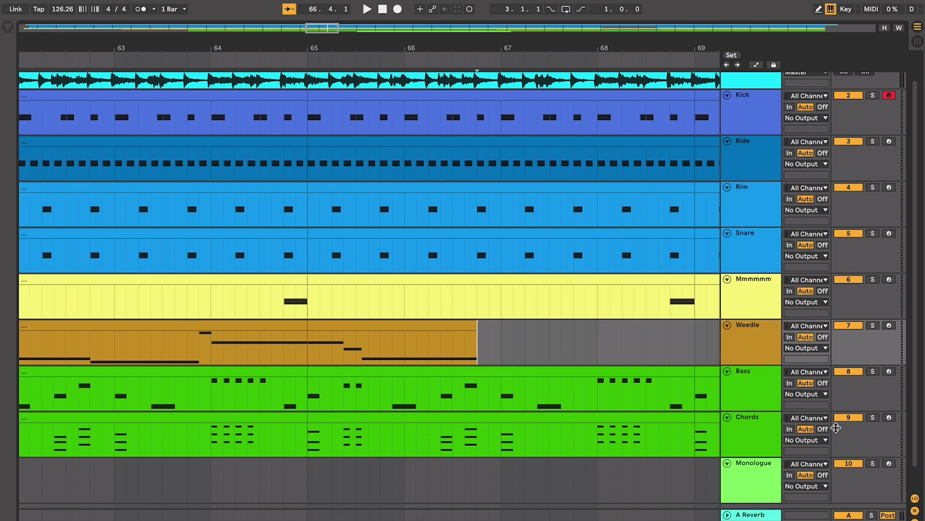
Step: Show a much wider range of bars and set the insert marker at the start of the Chords clip, 37.1.1
scroll(402, 375, "left", 20)
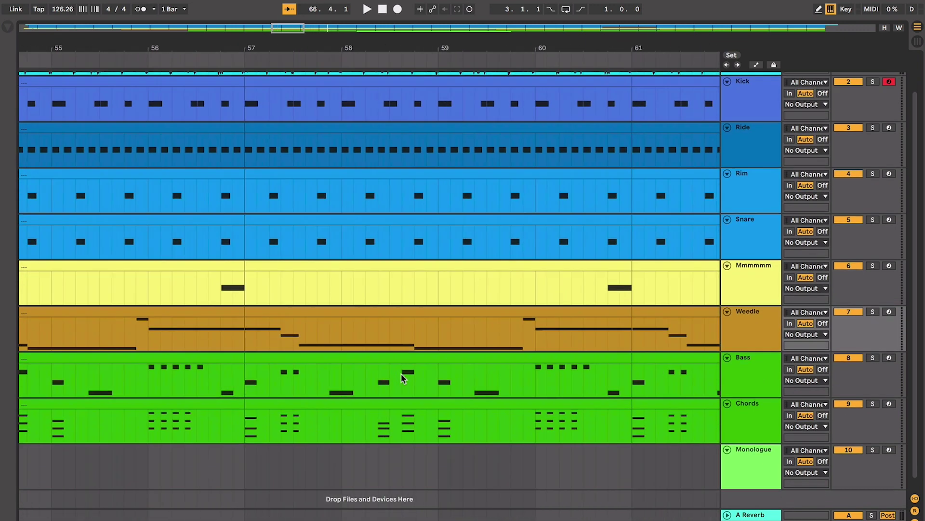
scroll(438, 378, "down", 5)
scroll(438, 374, "down", 5)
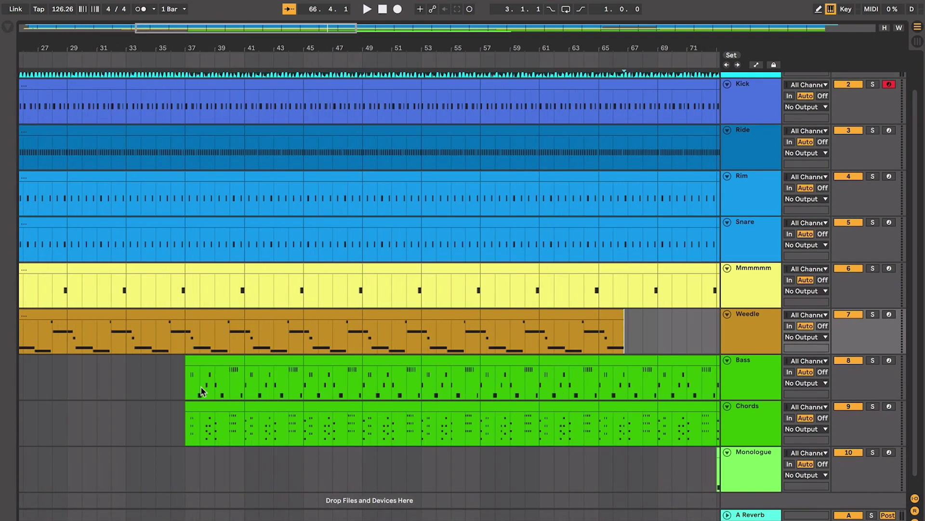
left_click(187, 424)
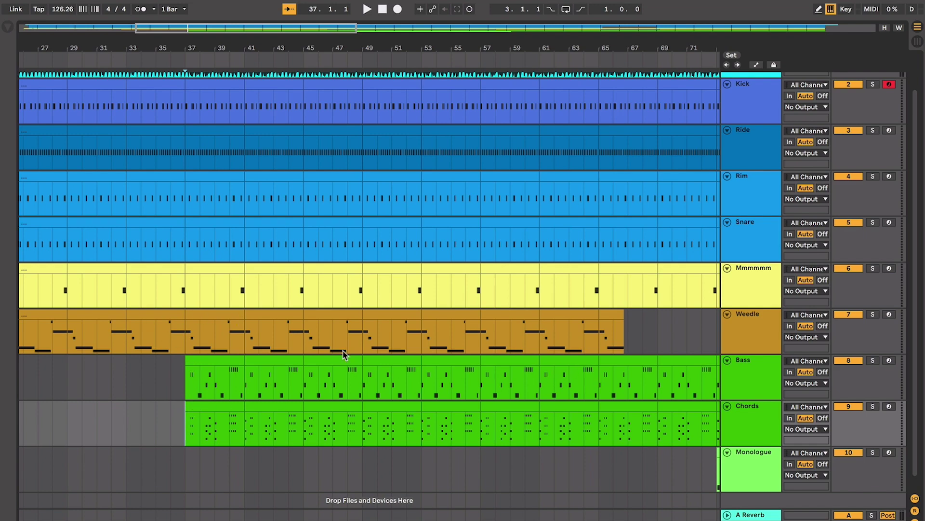
Step: Set the insert marker at 65.1.1 on the Weedle track and examine the end of its clip up close
scroll(344, 354, "right", 3)
left_click(505, 328)
key("plus")
key("plus")
key("plus")
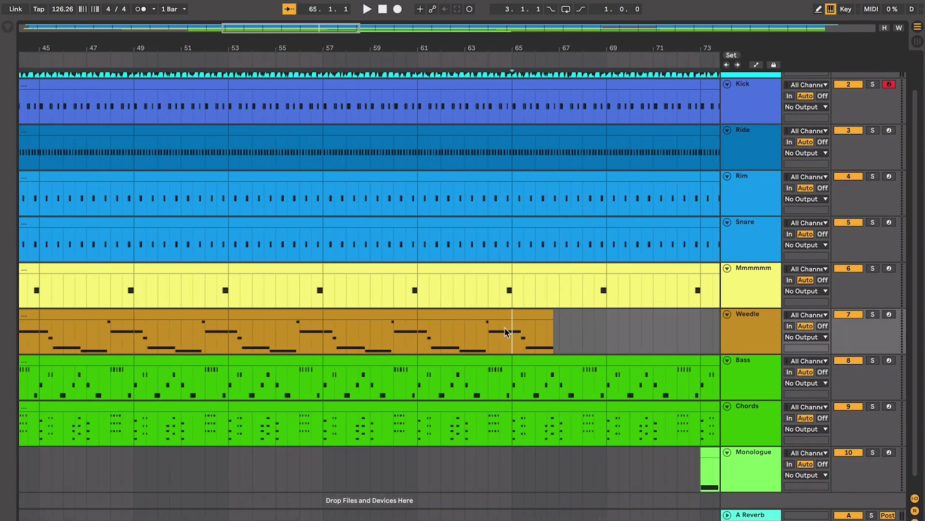
scroll(505, 328, "right", 2)
scroll(505, 330, "right", 2)
scroll(505, 330, "down", 1)
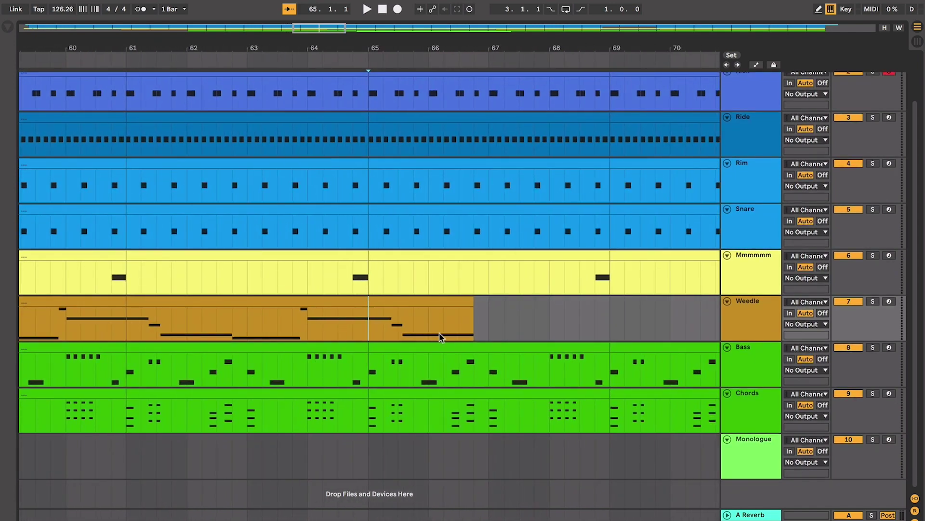
Step: Select the range from the Weedle clip's end at 66.4.1 to bar 69 across the Weedle and Bass tracks
left_click_drag(466, 320, 609, 384)
scroll(609, 386, "right", 3)
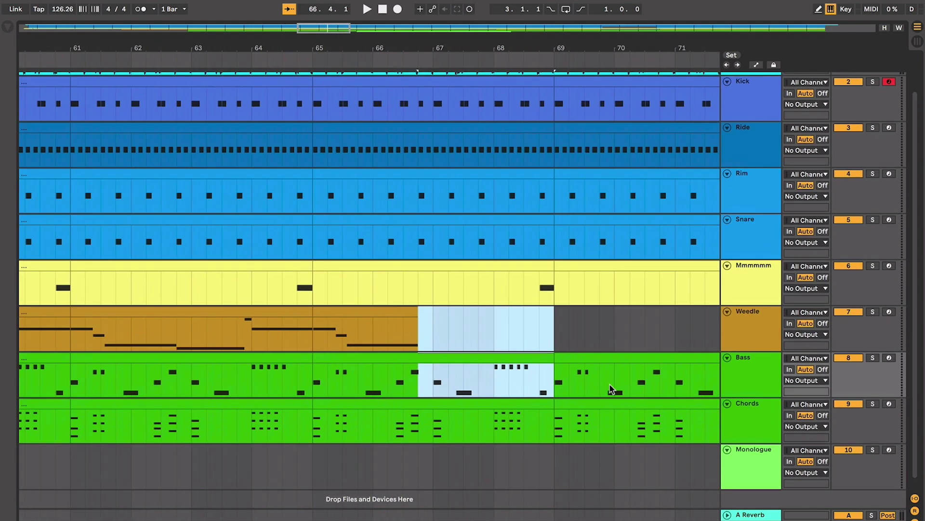
scroll(610, 386, "up", 2)
scroll(609, 384, "down", 2)
scroll(610, 384, "right", 2)
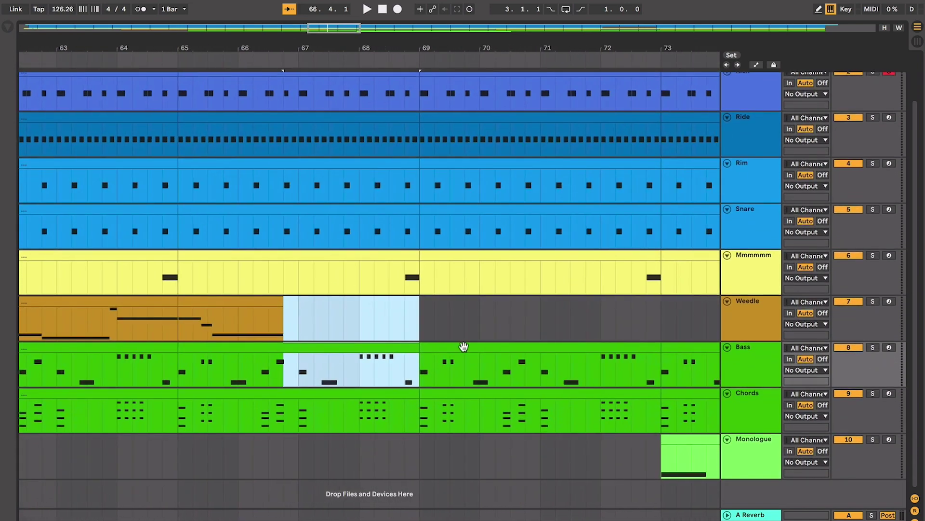
Step: Set the insert marker at 69.1.1 on the Weedle track and examine the bars leading to the Monologue entry
left_click(419, 320)
scroll(417, 322, "right", 1)
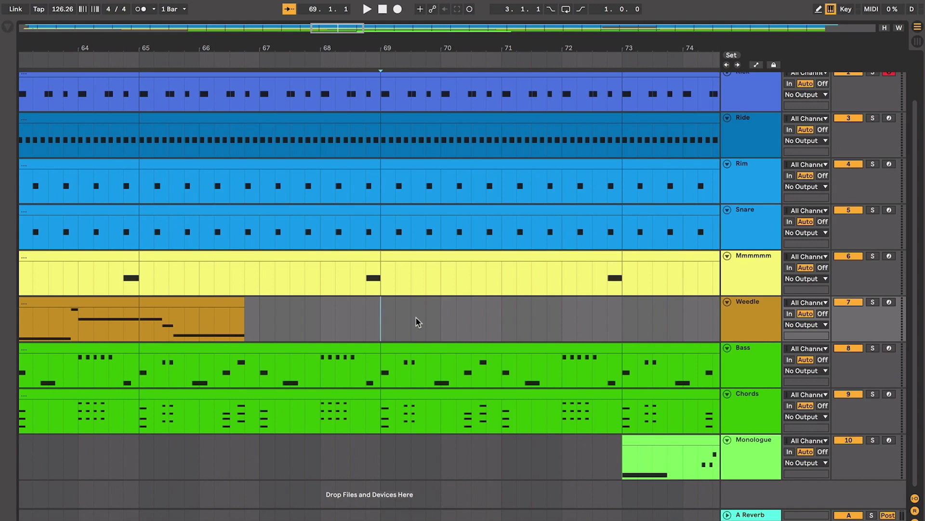
scroll(417, 322, "right", 1)
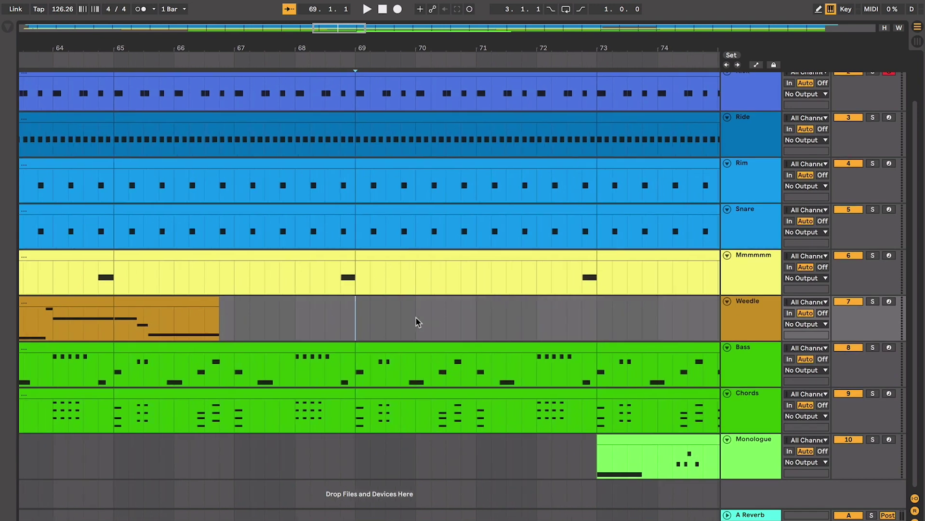
scroll(417, 322, "right", 2)
scroll(417, 322, "right", 5)
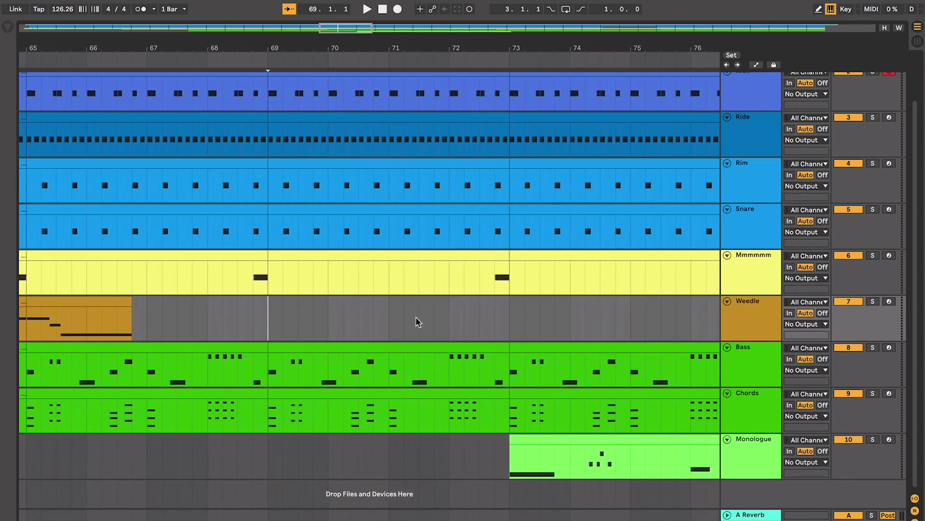
Step: Select the Monologue clip at bar 73, then set the insert marker at 72.4.1 on the Weedle track to compare the entries
left_click(525, 437)
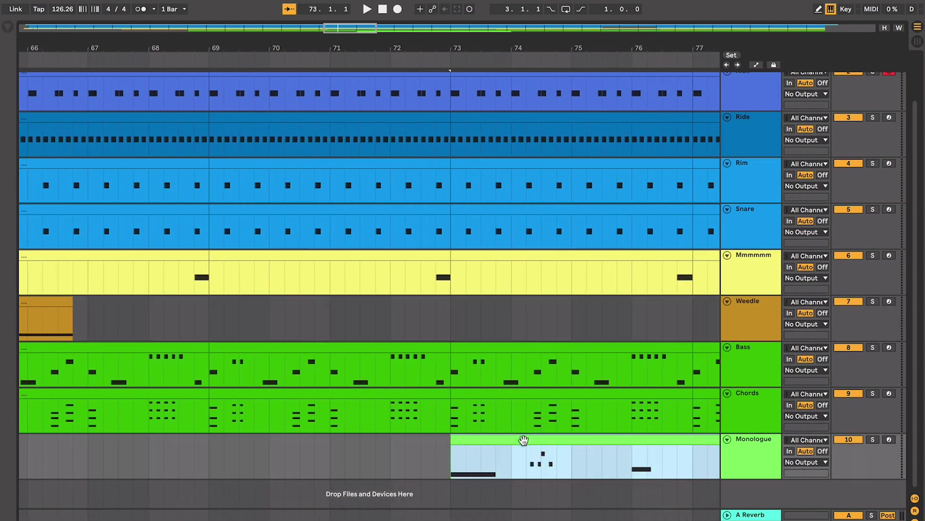
scroll(524, 438, "right", 3)
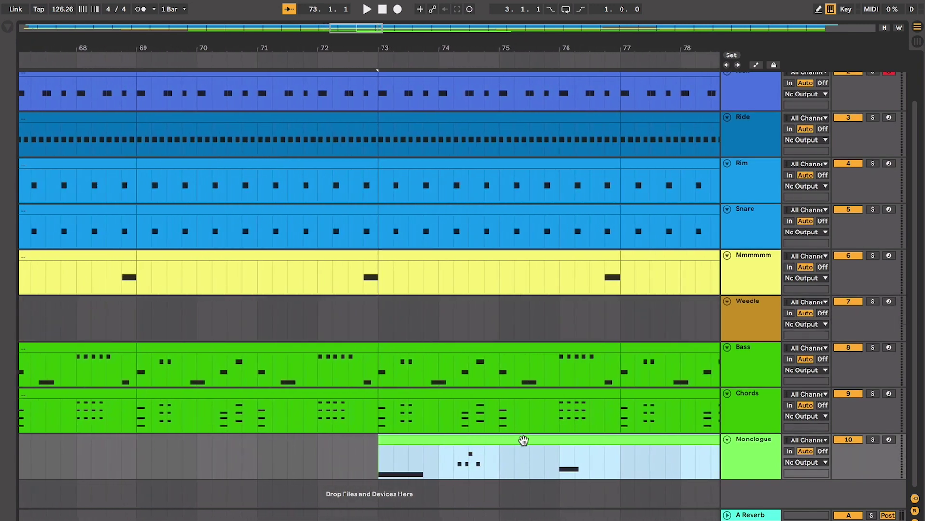
scroll(524, 439, "right", 1)
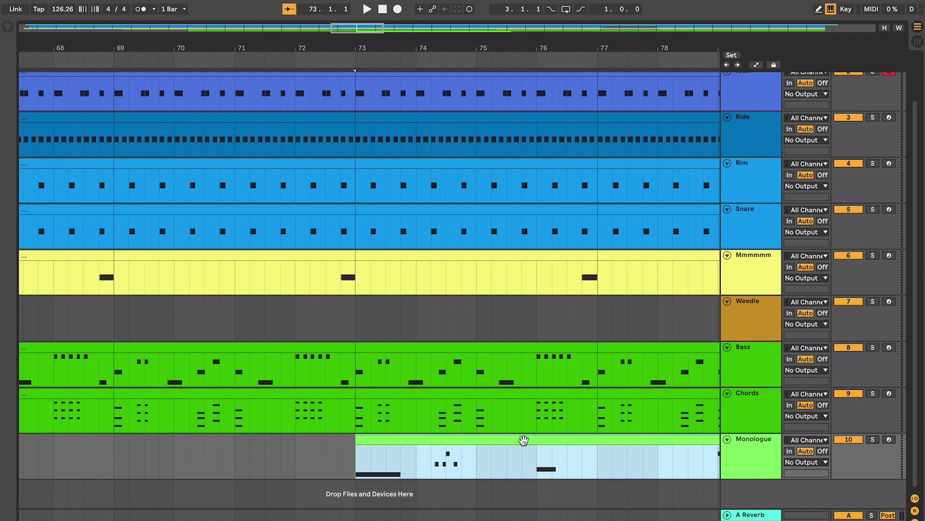
scroll(345, 306, "right", 3)
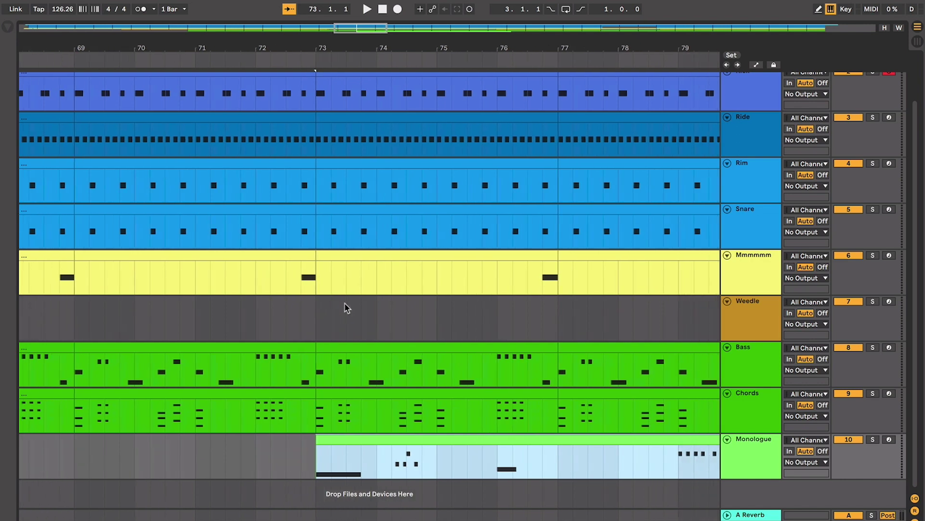
left_click(296, 313)
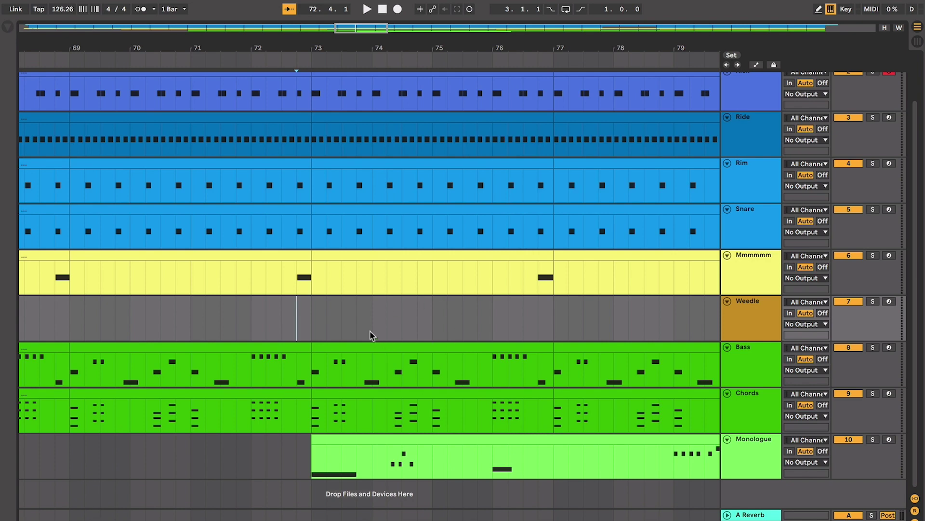
scroll(372, 337, "right", 3)
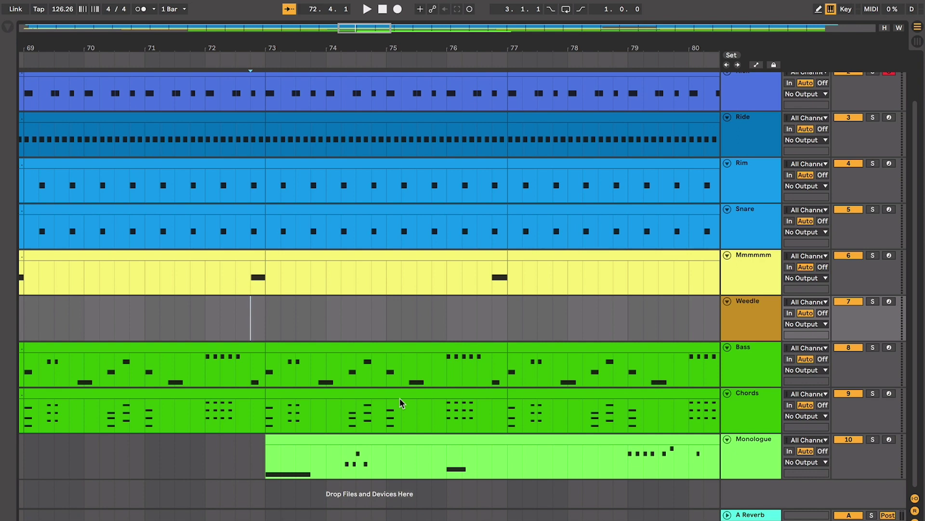
Step: Play the arrangement from 72.3.1 through the Monologue part and the Weedle re-entry, then stop after the Monologue clip ends
left_click(233, 324)
scroll(234, 324, "right", 1)
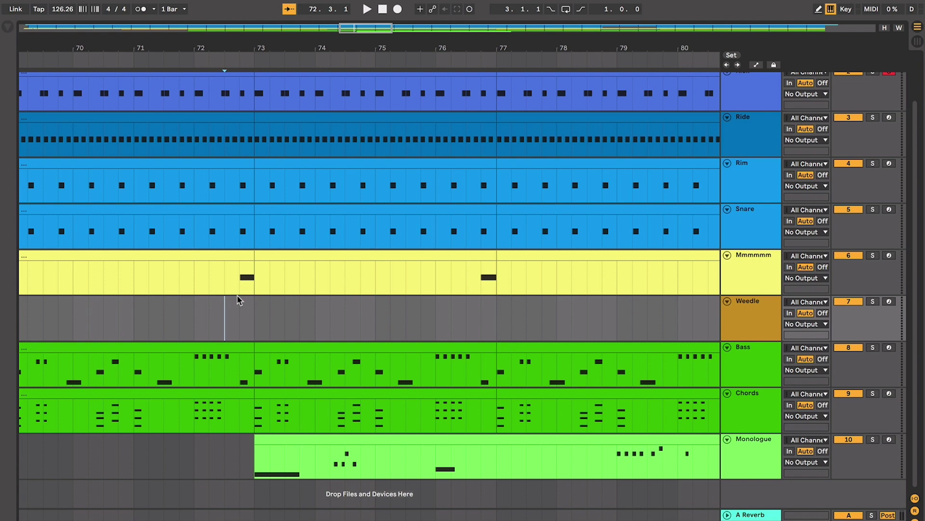
key("space")
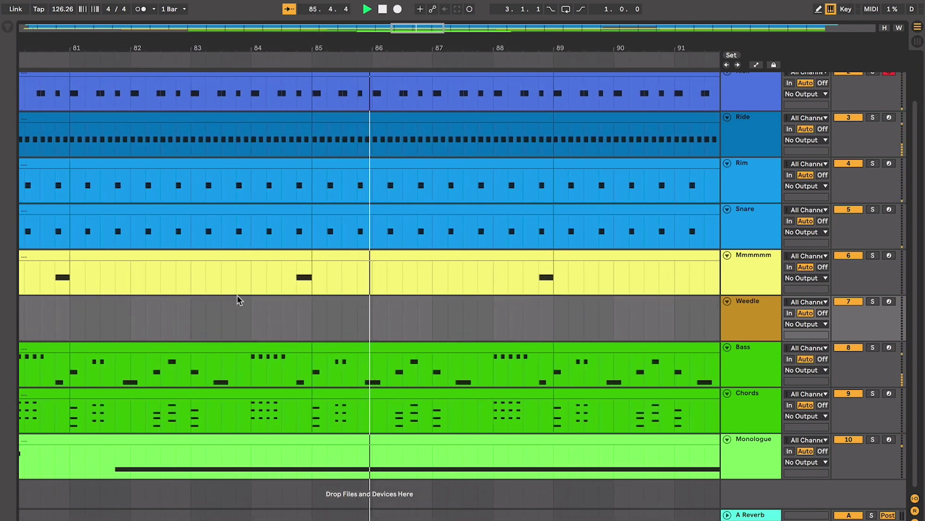
key("plus")
key("plus")
key("plus")
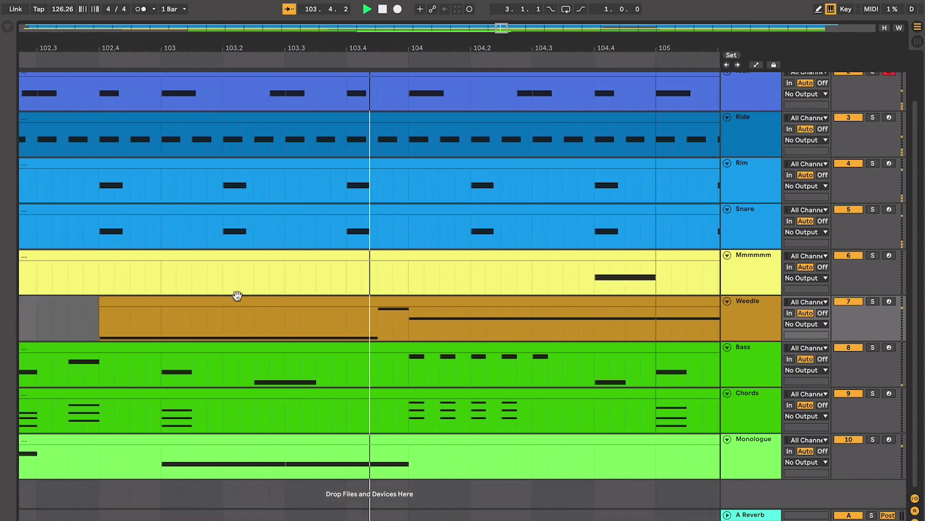
scroll(237, 295, "down", 10)
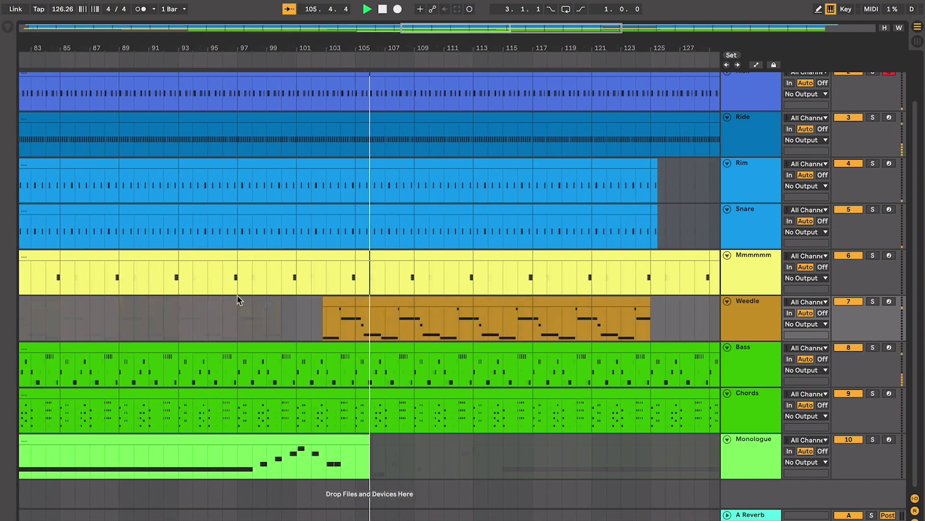
key("space")
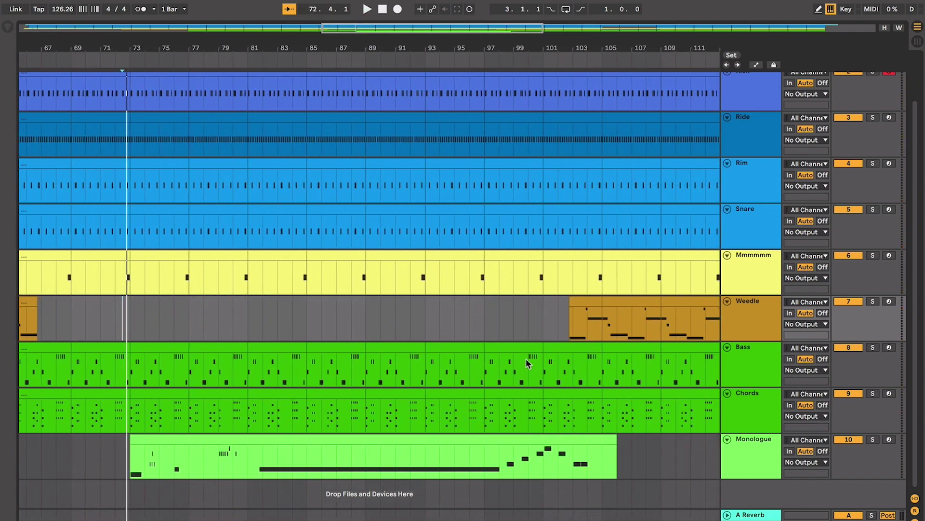
Step: Select the Monologue clip, then place the insert marker inside it at 80.1.1 and at 81.1.1
left_click(543, 333)
left_click(475, 441)
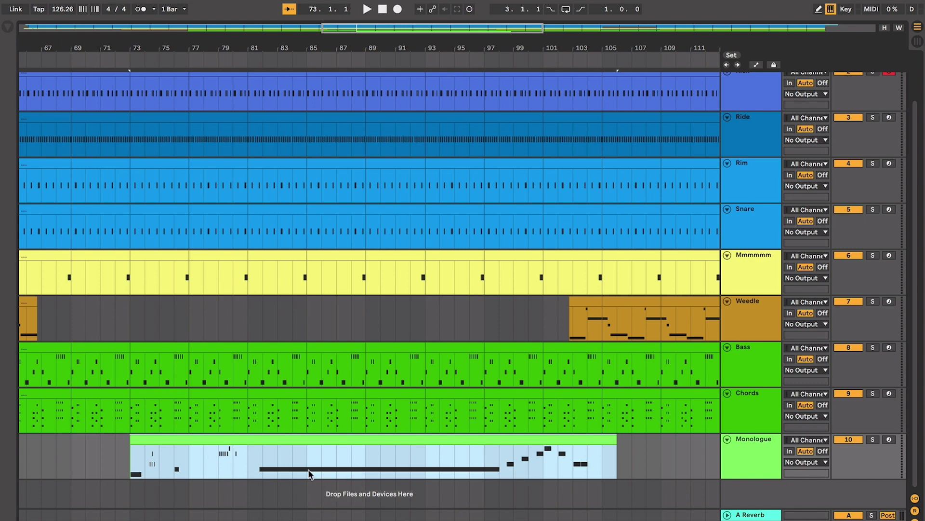
left_click(253, 463)
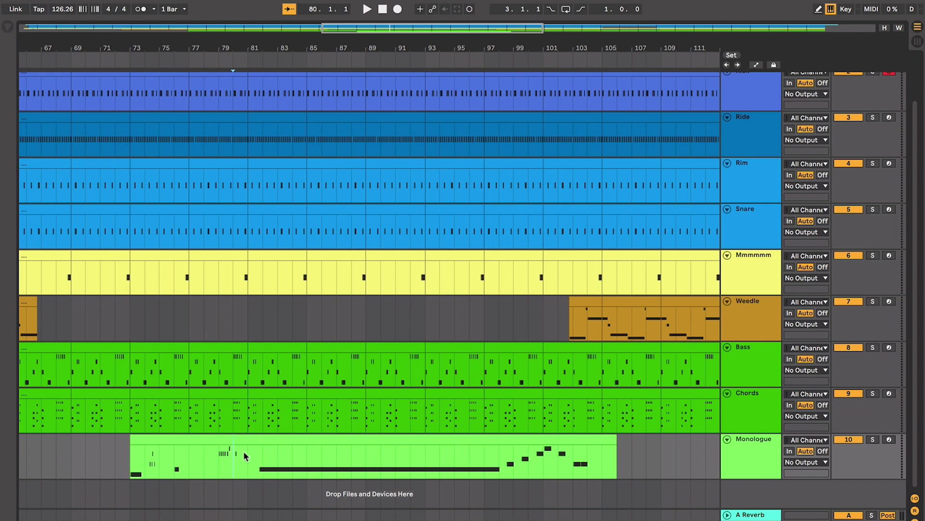
left_click(244, 450)
scroll(268, 445, "up", 2)
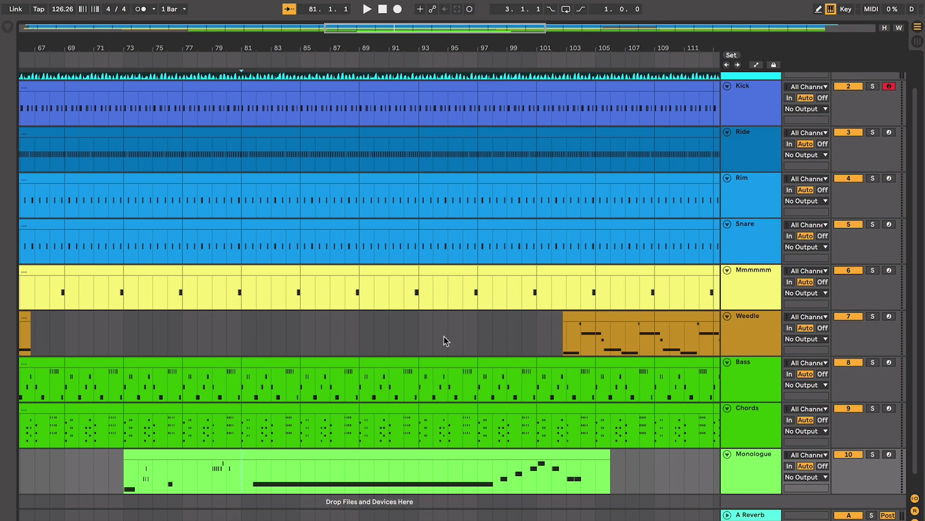
Step: Set the insert marker at 97.1.1 on the Weedle track, then select the Monologue track and its clip
scroll(444, 336, "right", 2)
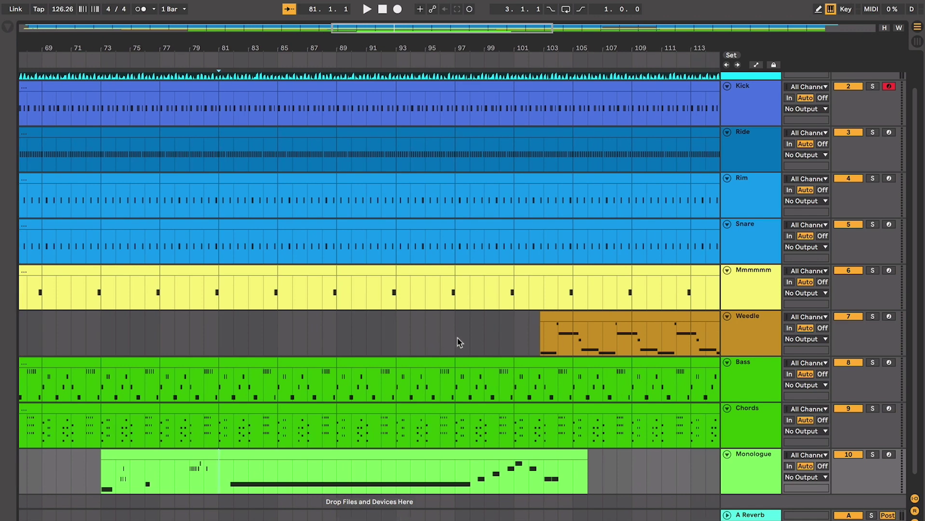
left_click(455, 337)
left_click(764, 467)
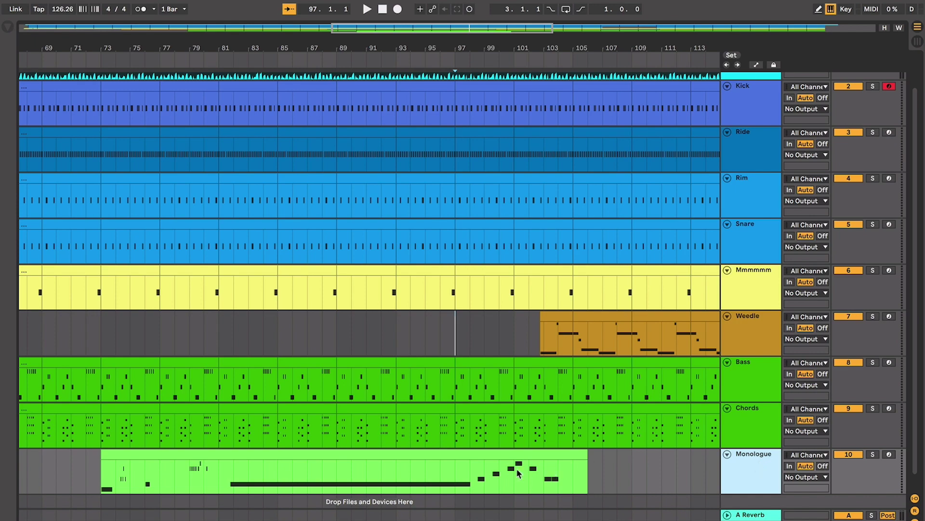
left_click(502, 455)
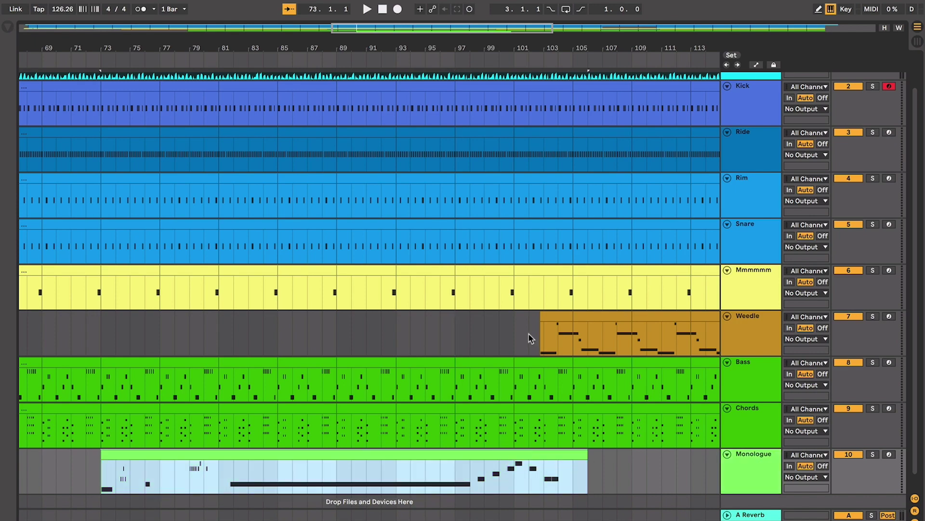
Step: Examine the Monologue clip's ending against the Weedle re-entry up close, then set the insert marker at 96.2.1 on the Weedle track
key("plus")
key("plus")
scroll(528, 335, "right", 15)
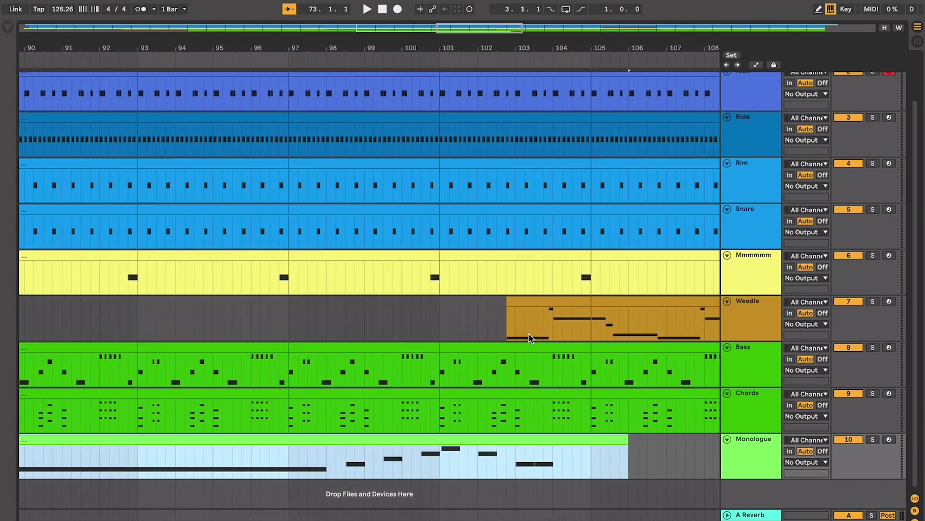
scroll(529, 336, "right", 1)
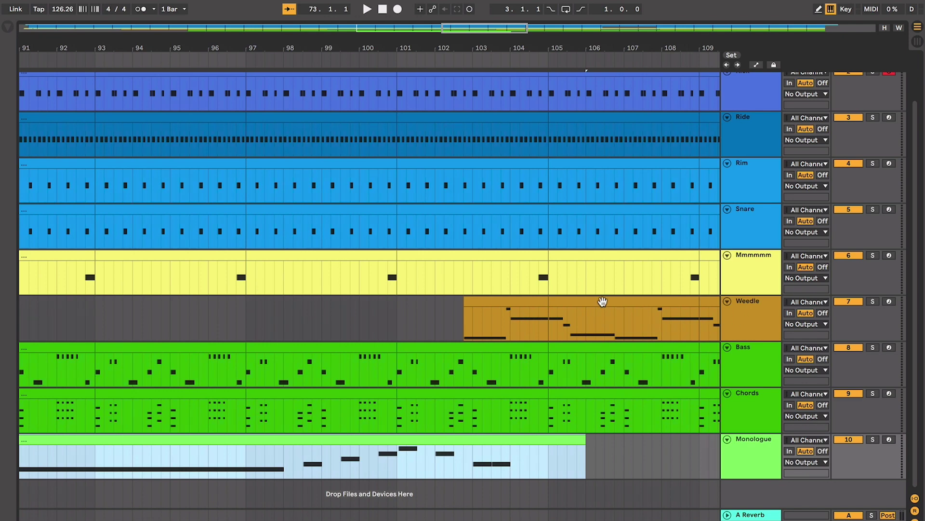
left_click(747, 330)
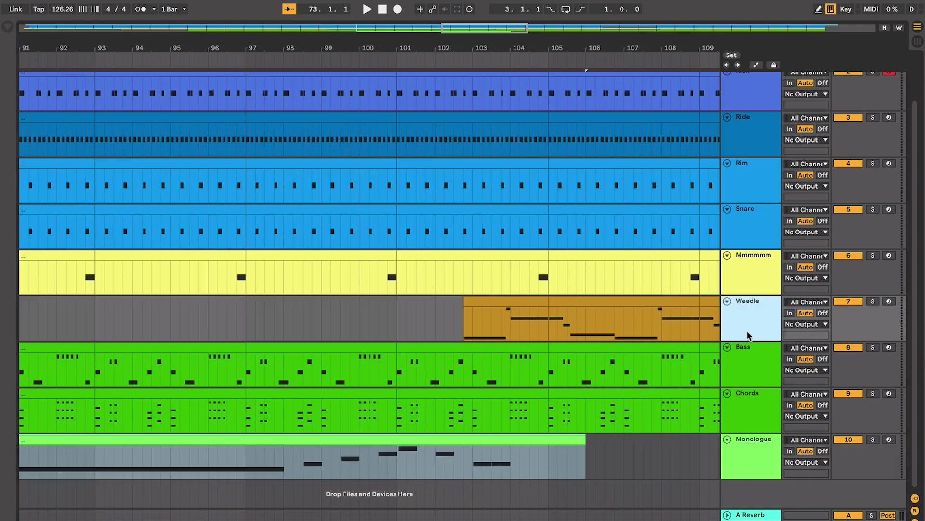
scroll(325, 320, "left", 1)
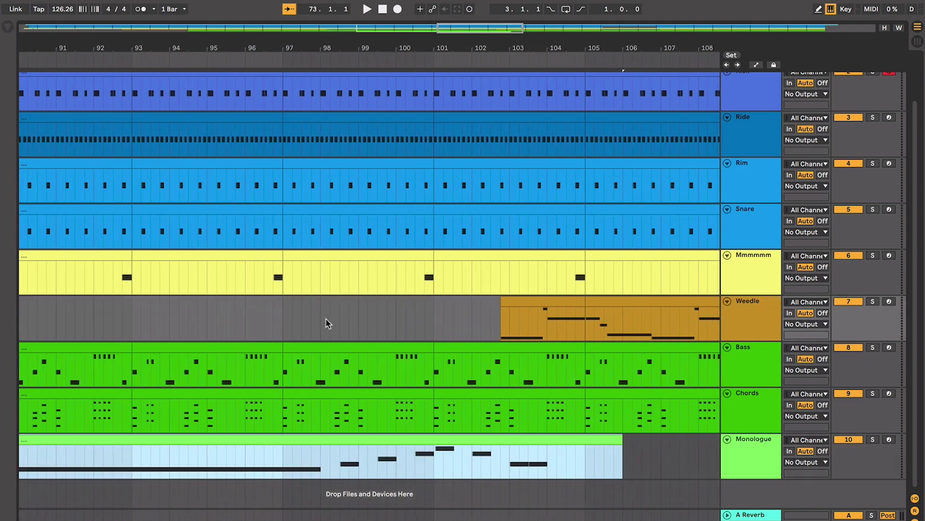
left_click(255, 306)
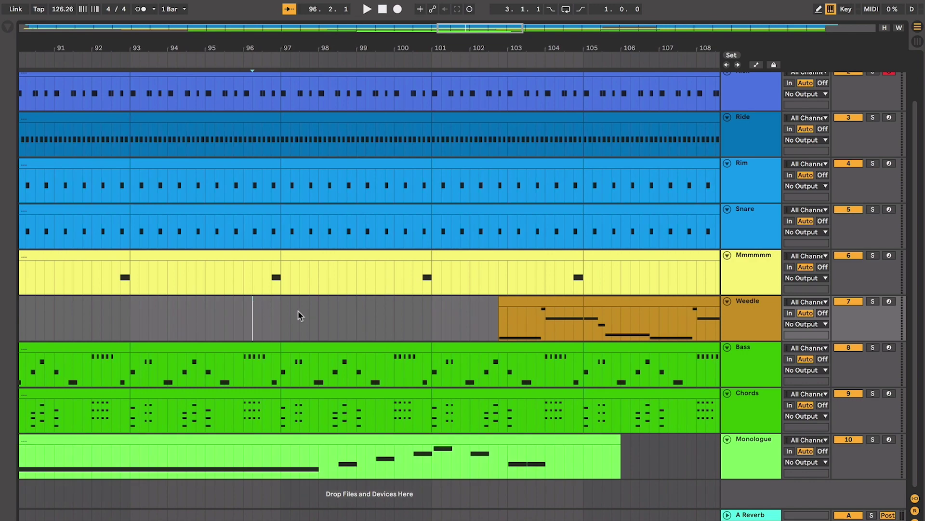
Step: Show the whole arrangement, then select bars 125 to 137 across the Rim and Snare tracks and view that gap up close
key("w")
scroll(299, 312, "up", 1)
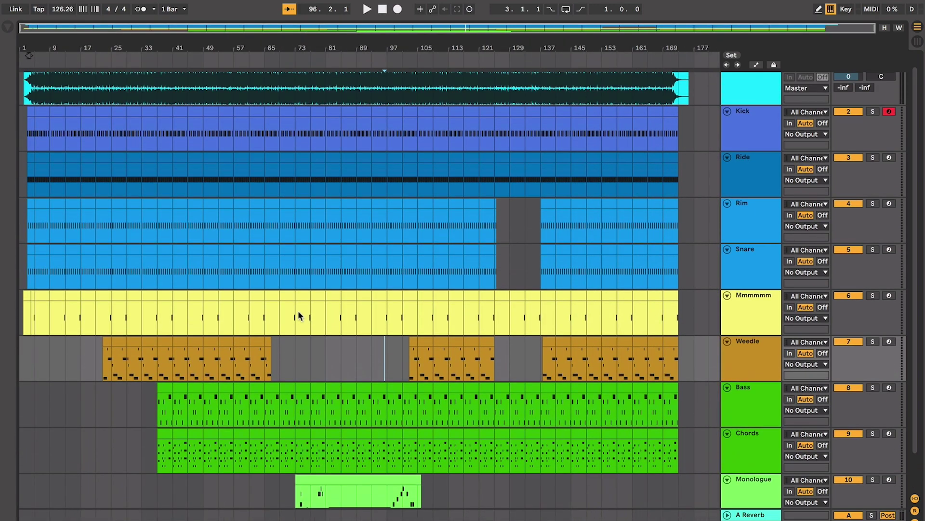
scroll(506, 289, "up", 1)
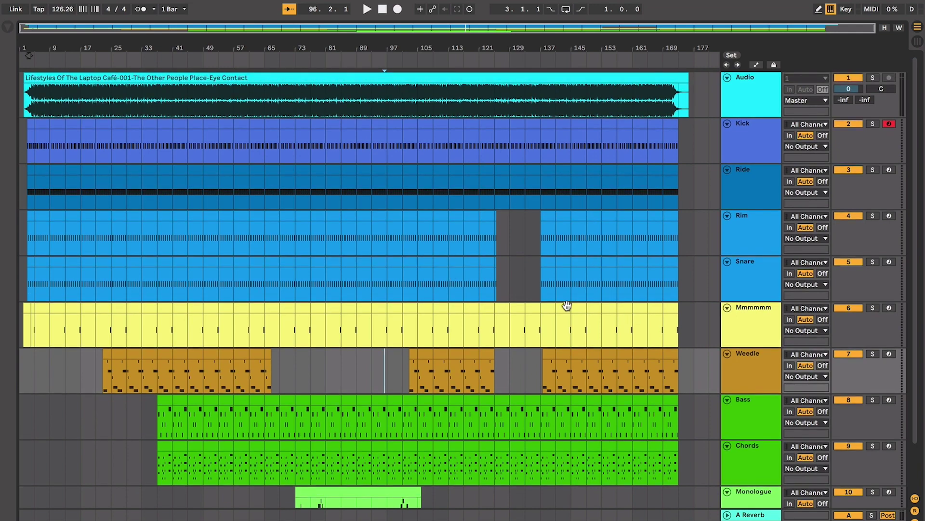
scroll(482, 354, "down", 1)
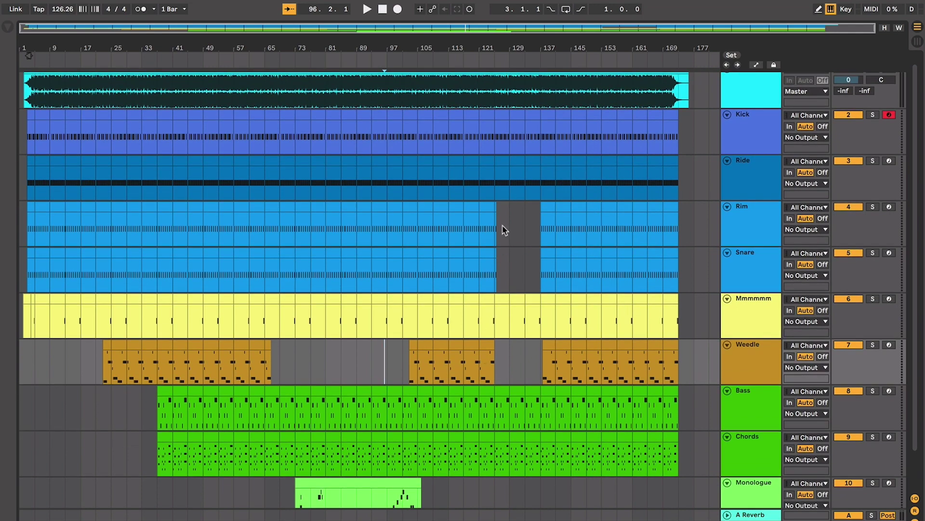
left_click_drag(496, 226, 536, 260)
key("z")
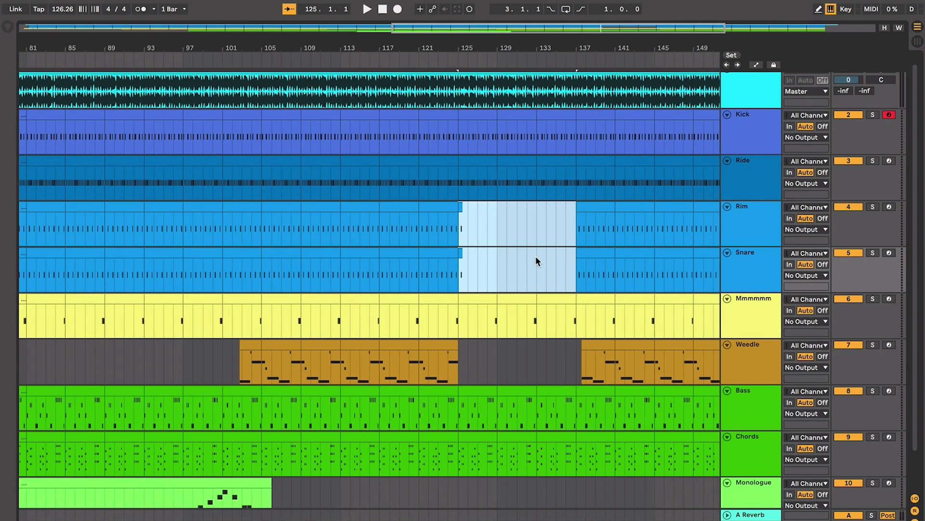
Step: Mark out the empty Rim and Snare section, then select bars 125 to 137 on the Weedle track
left_click(475, 231)
left_click_drag(475, 230, 516, 268)
left_click_drag(463, 375, 577, 354)
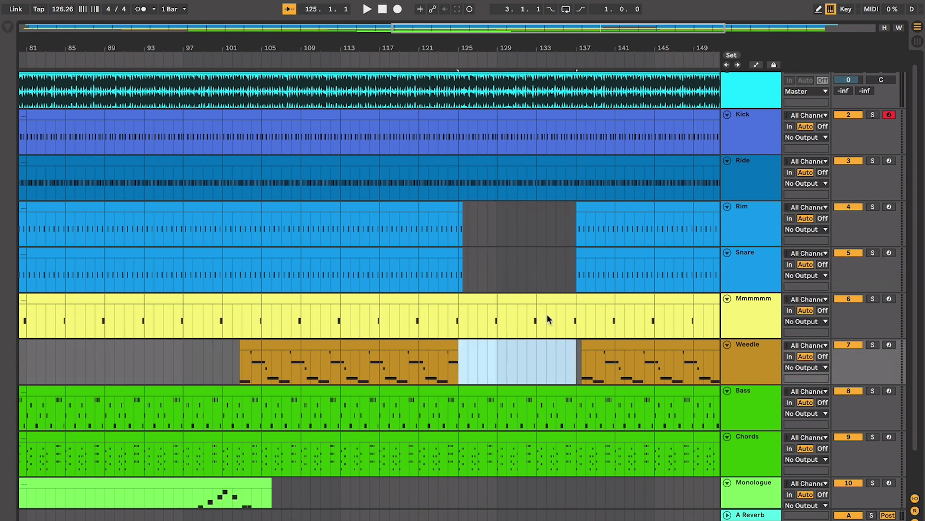
Step: Select the Kick track's four-bar sections from bars 133 to 137, 129 to 133 and 125 to 129 in turn
left_click(482, 107)
left_click(555, 110)
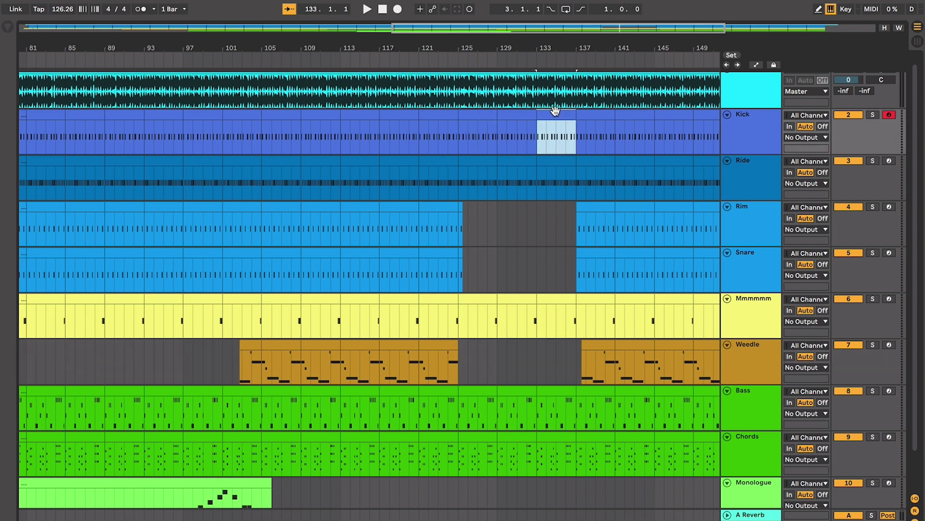
left_click(522, 110)
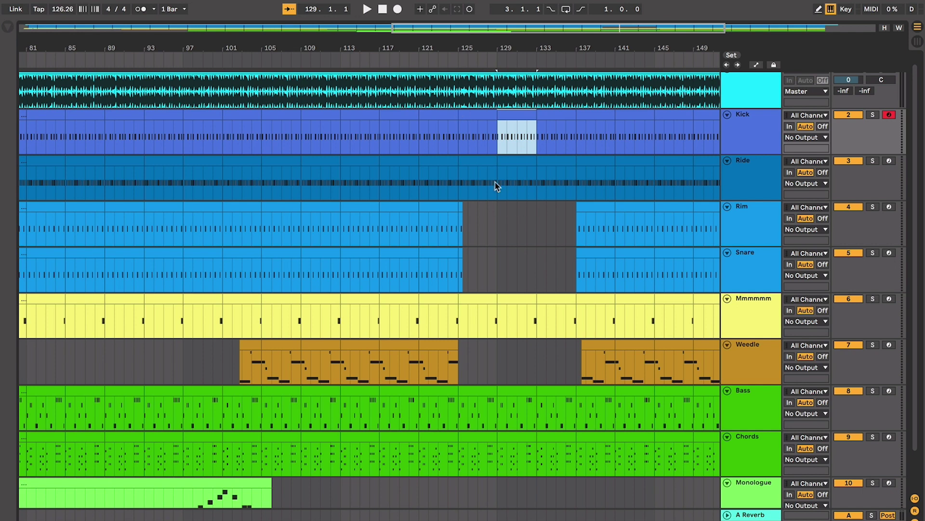
left_click(483, 113)
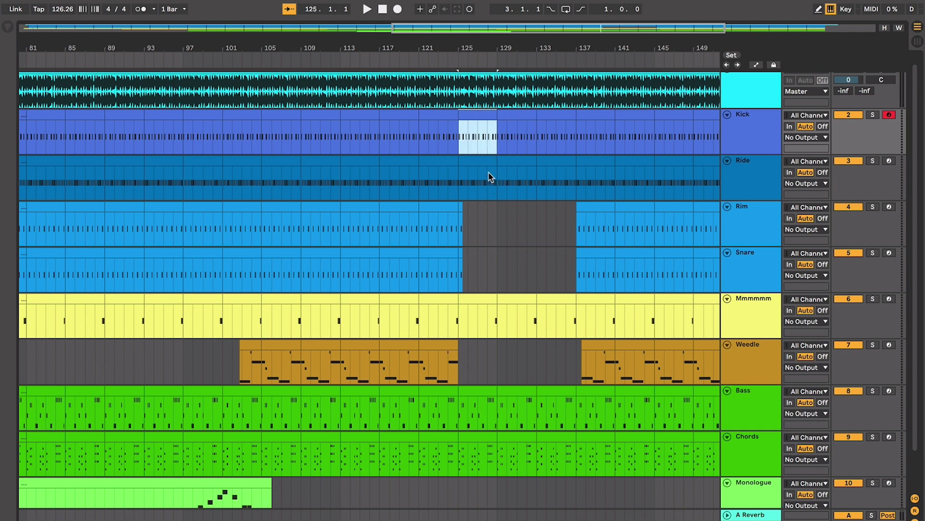
Step: Select bars 128 to 137 on Rim and Snare, then bars 128 to 135 across Weedle, Bass and Chords, and review the track's ending
left_click_drag(487, 209, 572, 269)
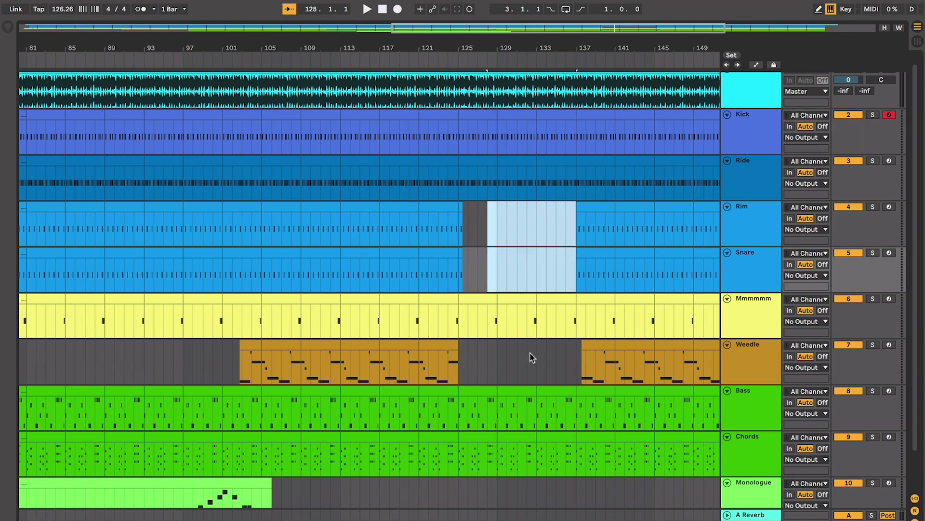
left_click_drag(556, 351, 487, 450)
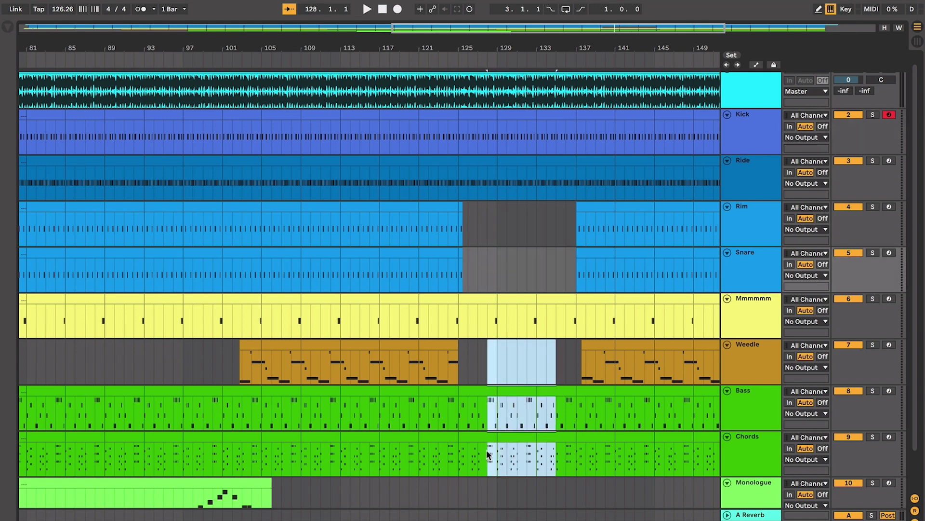
scroll(487, 449, "right", 1)
scroll(487, 450, "right", 10)
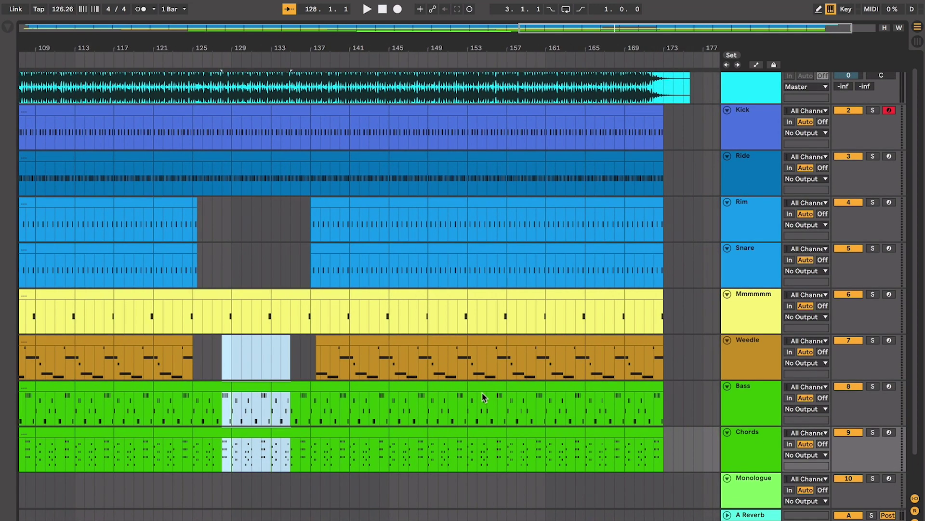
scroll(482, 391, "right", 1)
scroll(256, 252, "left", 5)
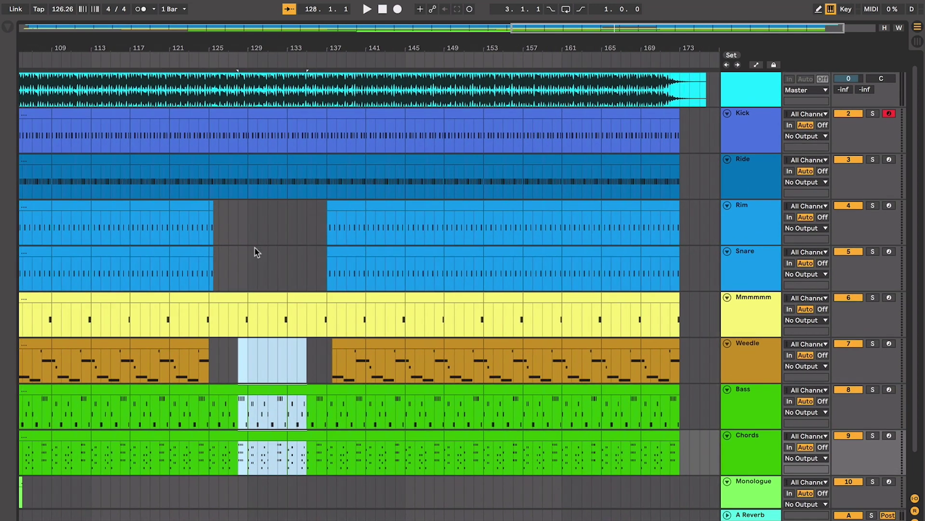
scroll(285, 243, "down", 1)
scroll(285, 244, "down", 1)
scroll(285, 244, "left", 3)
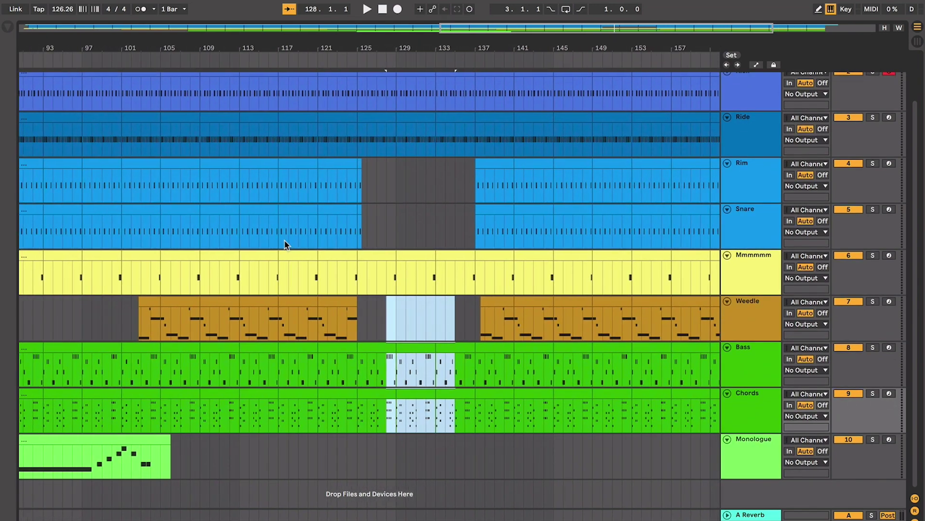
Step: Set the insert marker on the Weedle track at the clip's end at 125.1.1, then at 97.1.1 before its re-entry
left_click(376, 311)
scroll(358, 311, "left", 3)
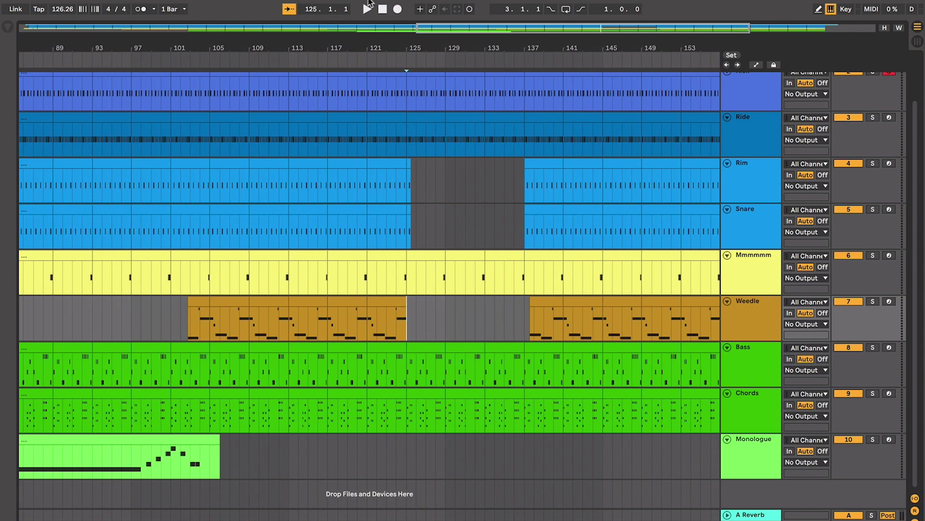
scroll(230, 253, "left", 5)
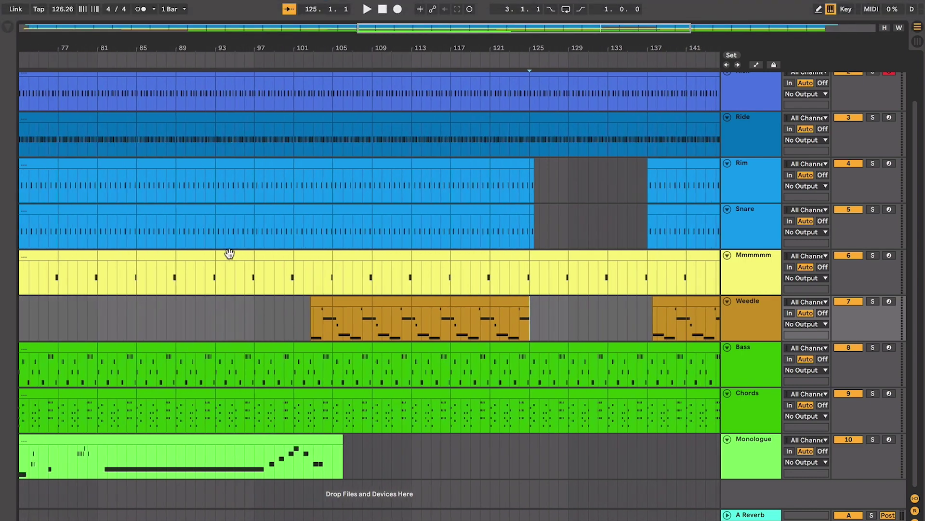
left_click(258, 325)
scroll(264, 340, "left", 2)
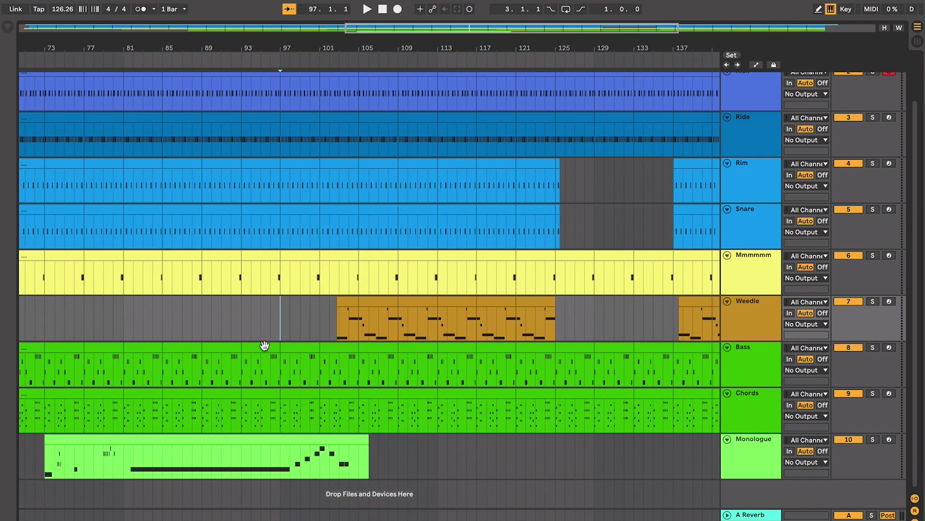
Step: Compare the Monologue clip with the Weedle re-entry by selecting the clip, marking 102.4.1 on Weedle, and reselecting the clip
left_click(262, 438)
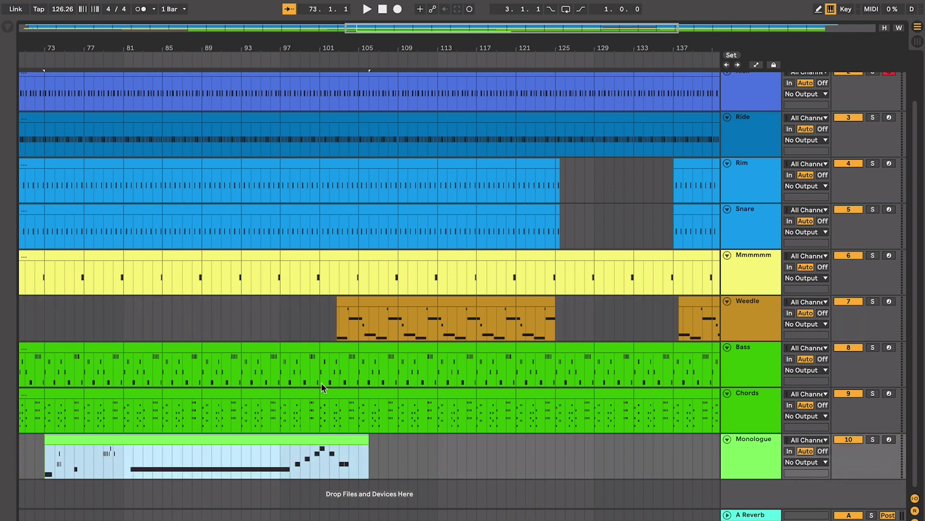
left_click(338, 332)
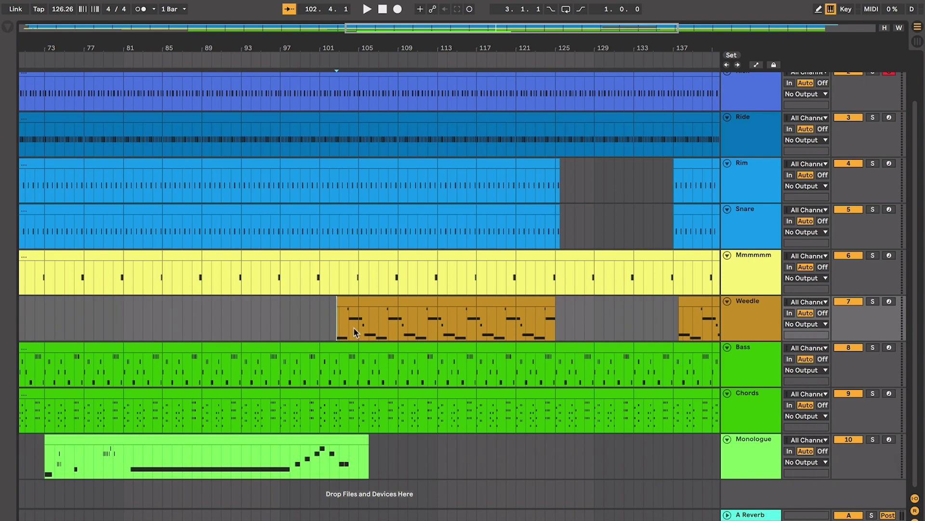
left_click(297, 436)
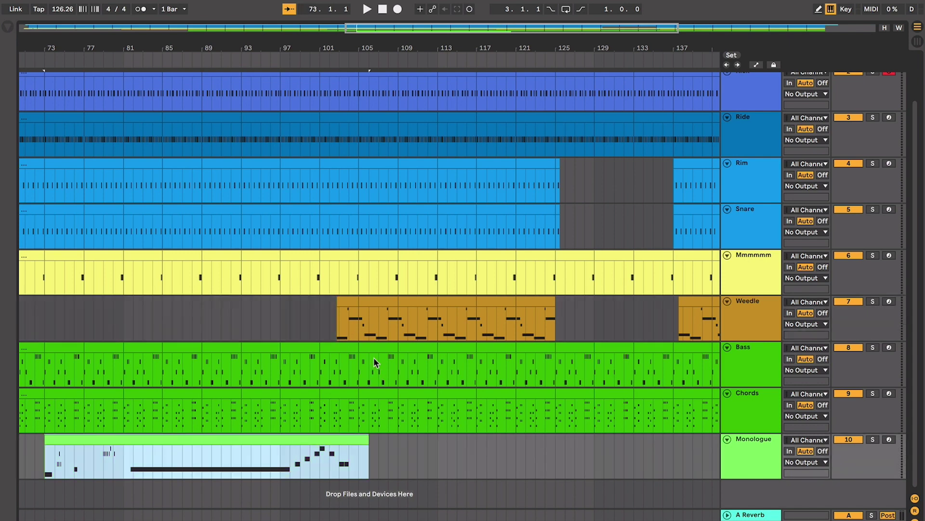
Step: Compare Weedle's re-entry at 102.4.1 with the Rim-to-Weedle break between bars 125 and 137, and set the insert marker at 101.1.1
left_click(337, 315)
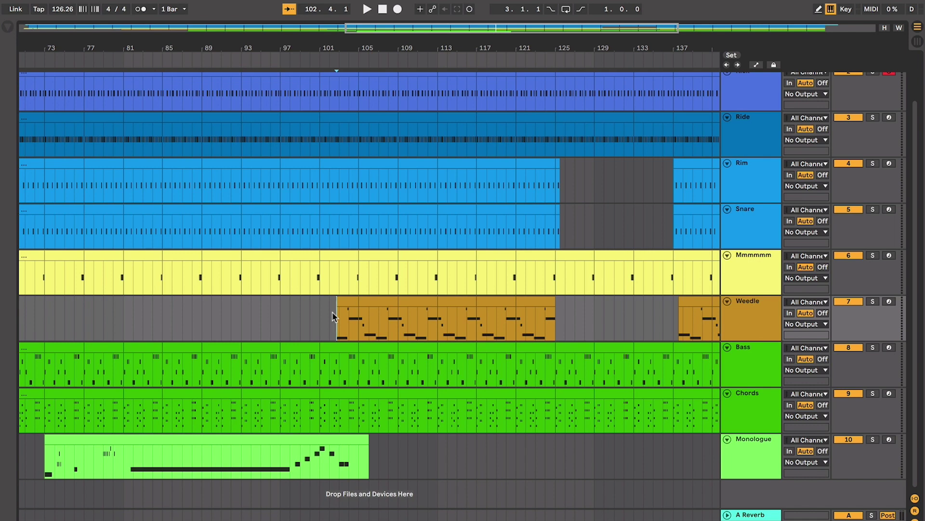
left_click(320, 313)
left_click_drag(565, 159, 677, 318)
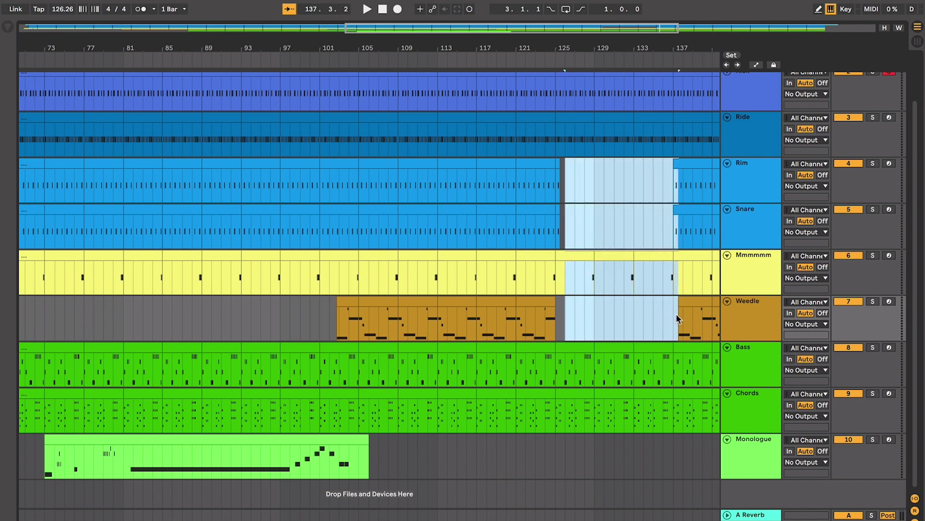
left_click(341, 311)
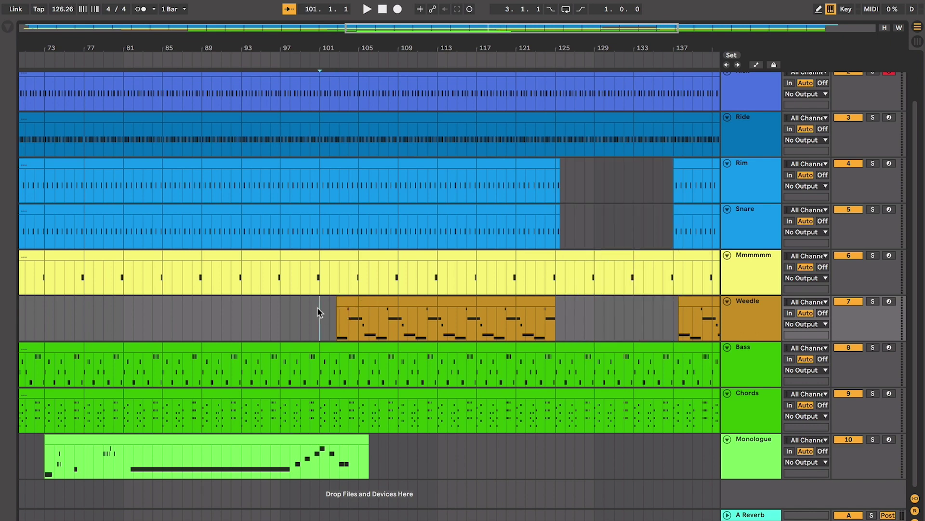
Step: Select the opening of the re-entering Weedle clip and set the insert marker on that track just before bar 97
key("plus")
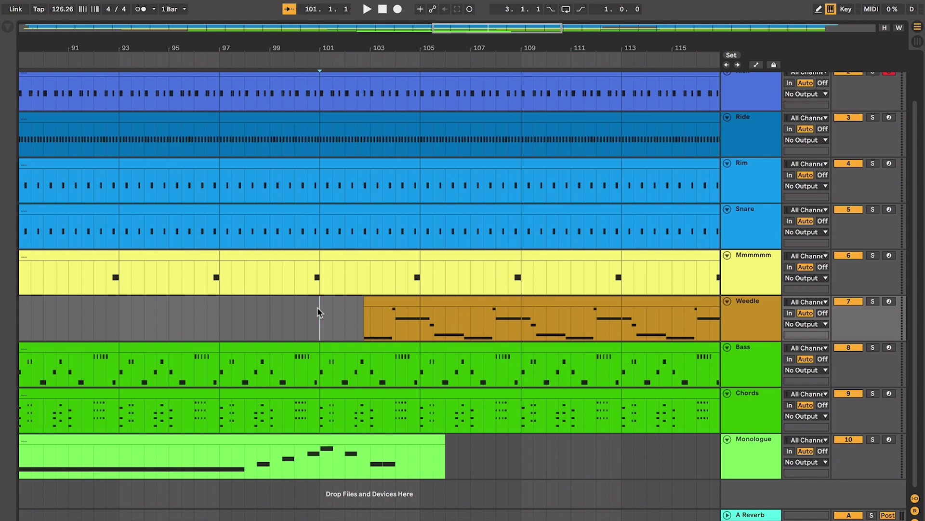
scroll(318, 308, "up", 1)
scroll(317, 308, "right", 1)
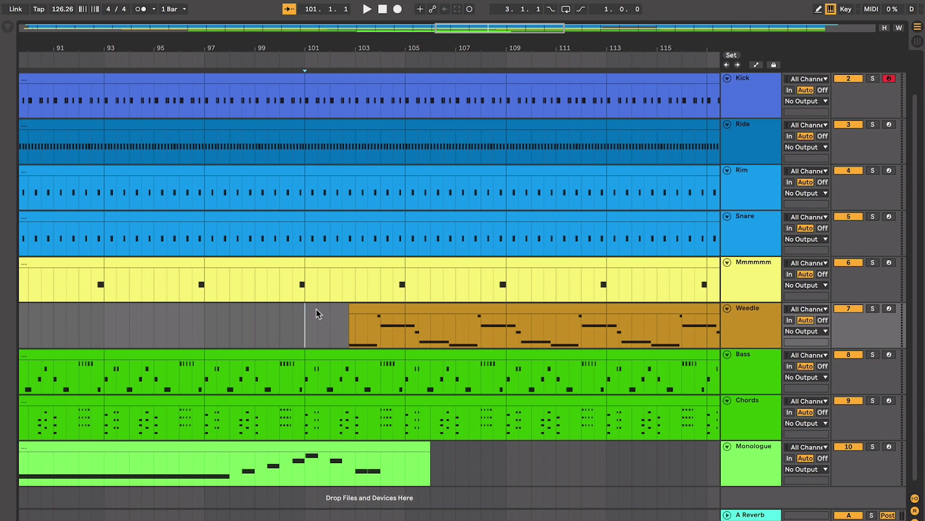
left_click(230, 318)
left_click_drag(358, 312, 394, 311)
left_click(186, 330)
Step: Play the arrangement from just before bar 97 through Weedle's last re-entry and stop at 146.2.2
key("space")
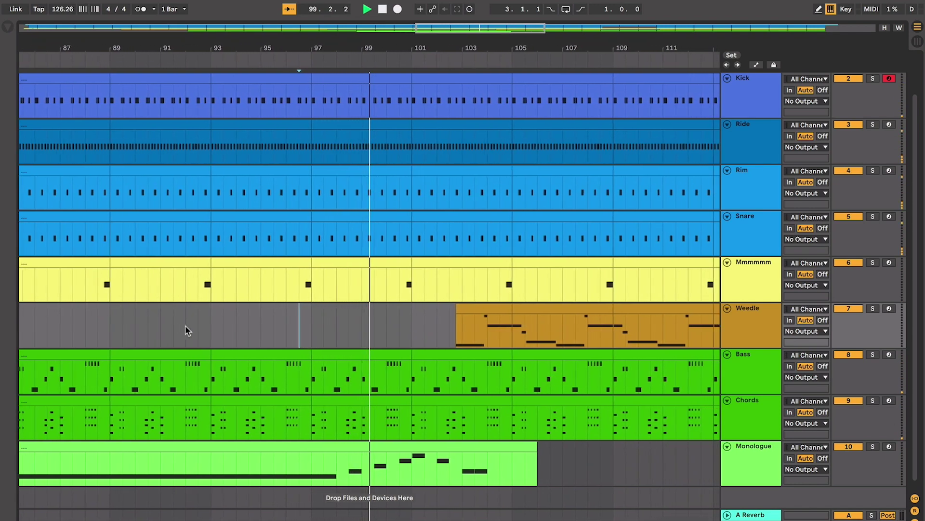
key("plus")
key("plus")
key("plus")
key("plus")
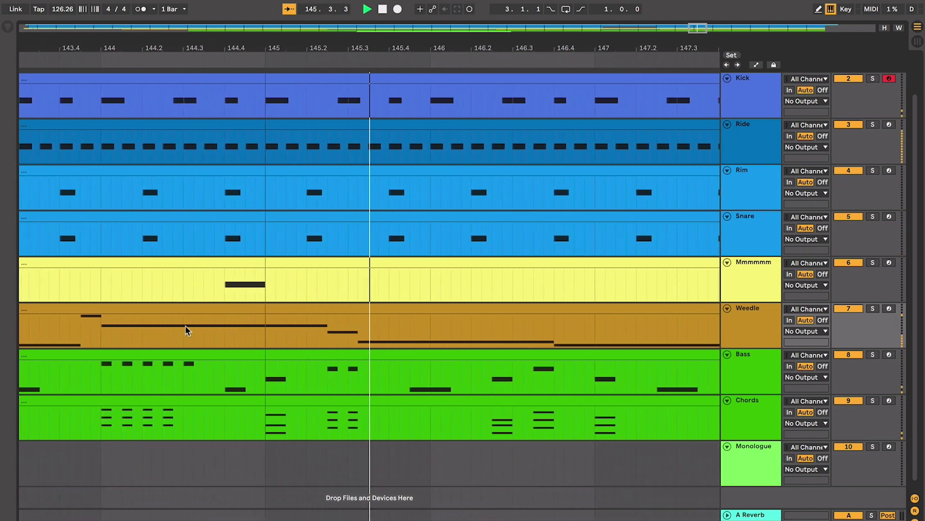
key("minus")
key("minus")
key("space")
Step: Set the insert marker on the Weedle track at 137.1.1, where Rim and Snare come back in
scroll(191, 339, "left", 5)
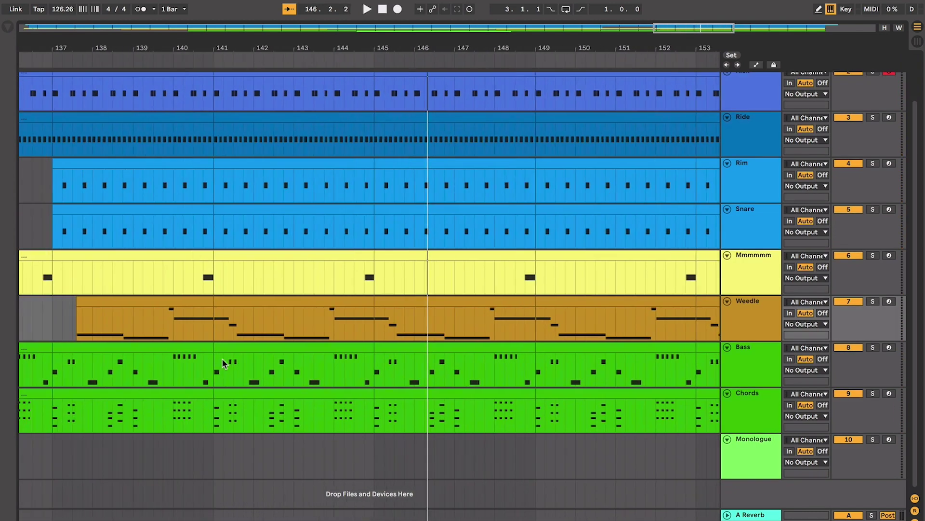
left_click(130, 316)
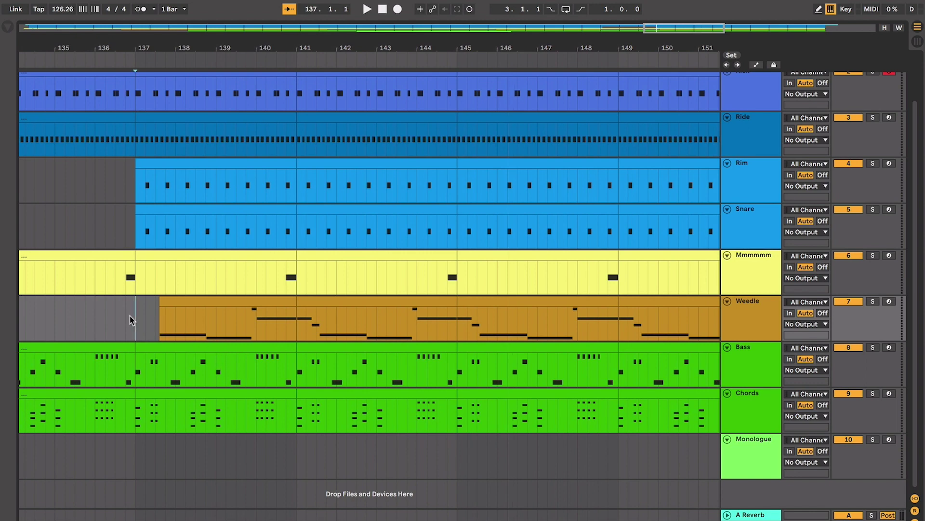
scroll(173, 339, "left", 1)
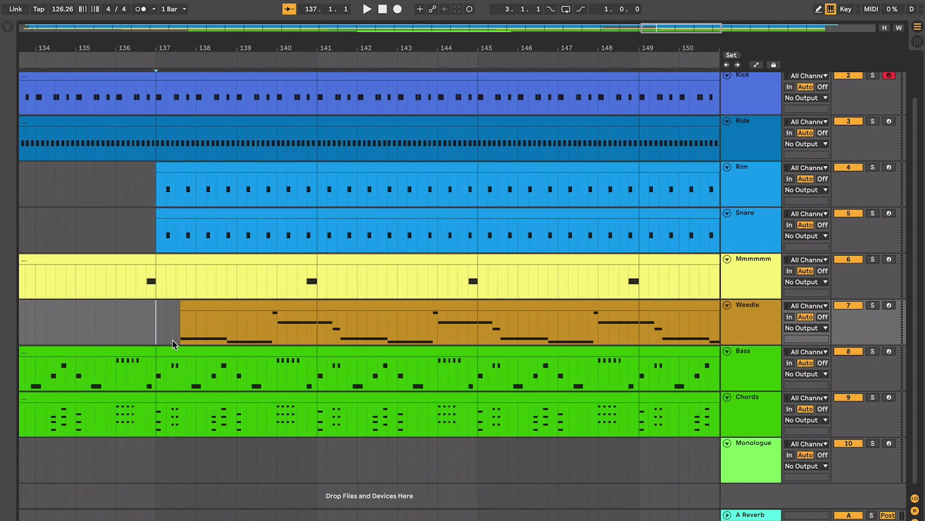
scroll(173, 340, "left", 1)
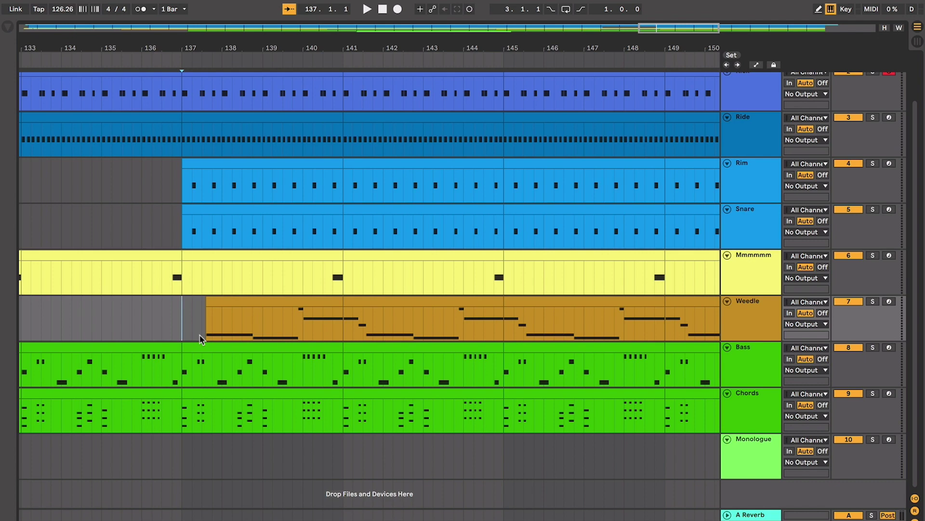
Step: Compare Weedle's clip starting at 137.3.2 with the gap before it by selecting each, and set the marker at 136.2.1
left_click(239, 302)
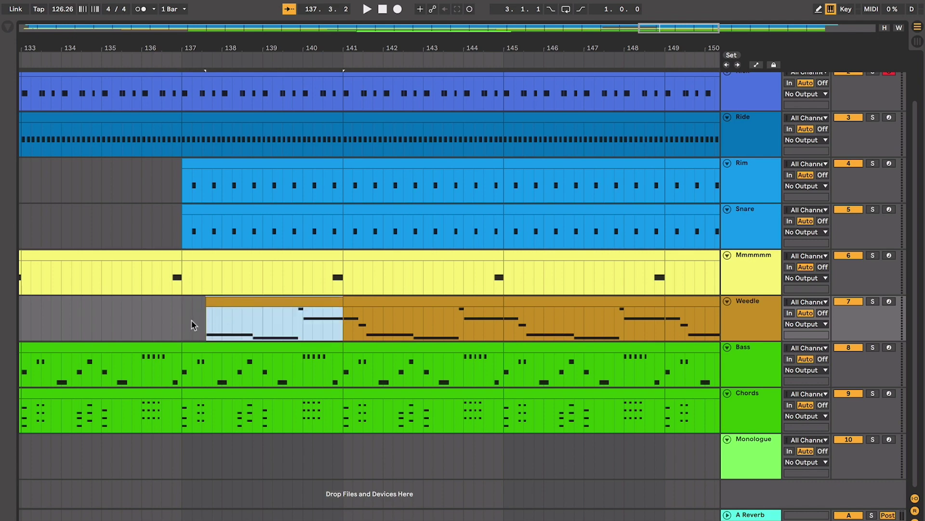
left_click_drag(181, 328, 206, 327)
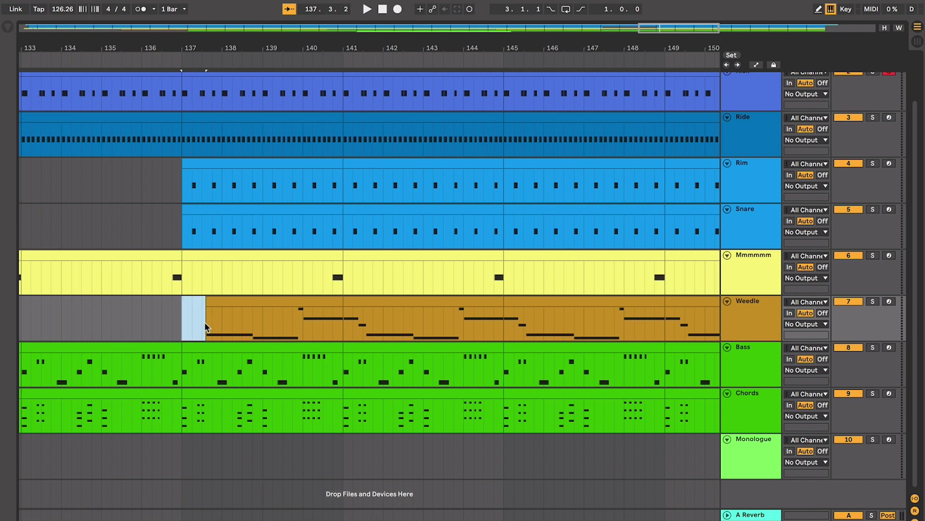
left_click(211, 302)
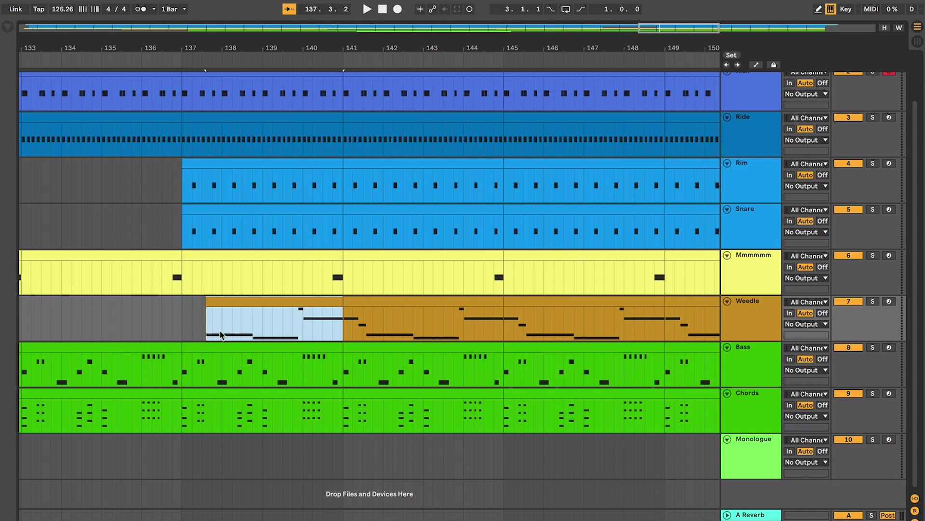
left_click(182, 303)
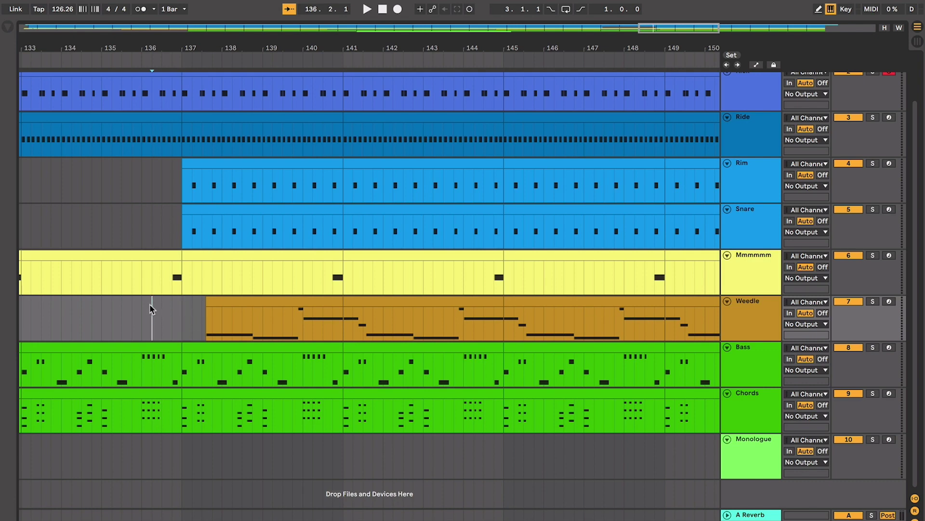
Step: Play the arrangement from the Weedle clip at bar 145 through the ending, checking the Audio track's tail, and stop at 174.2.1
scroll(150, 305, "right", 3)
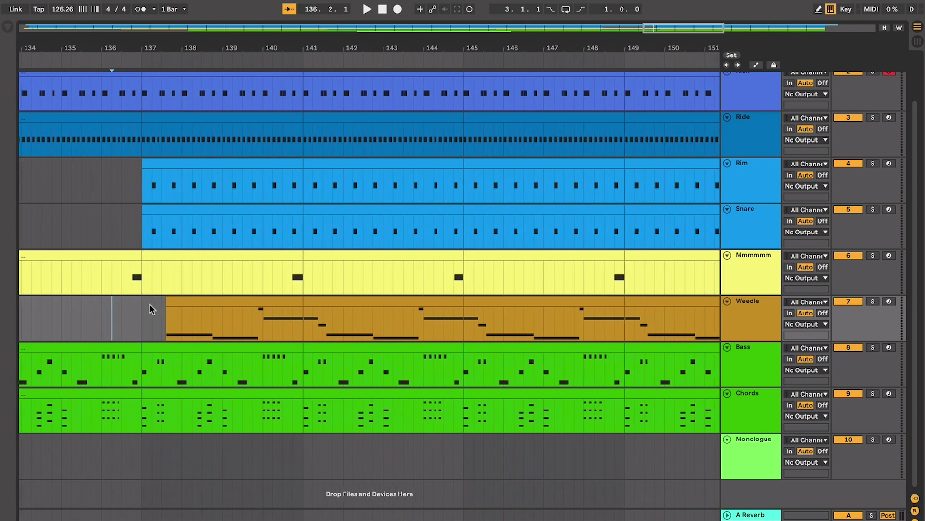
left_click(472, 303)
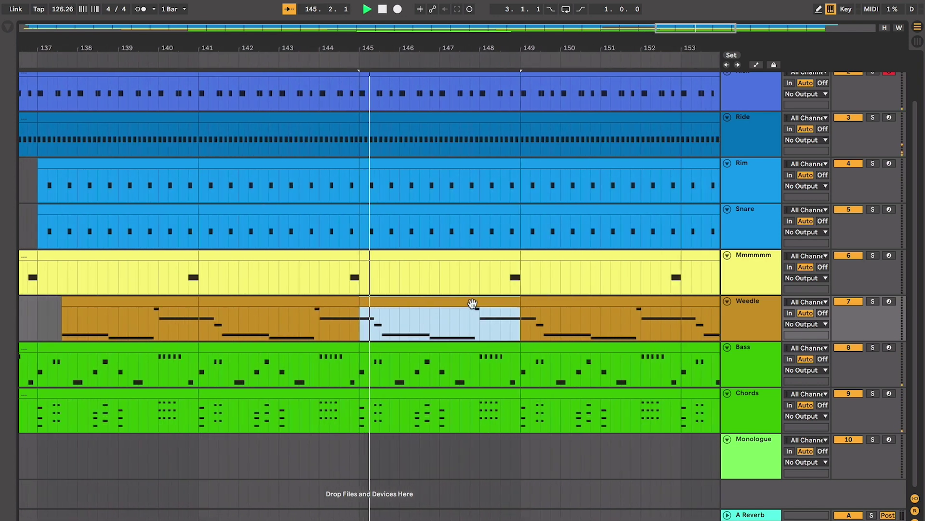
key("plus")
key("plus")
key("plus")
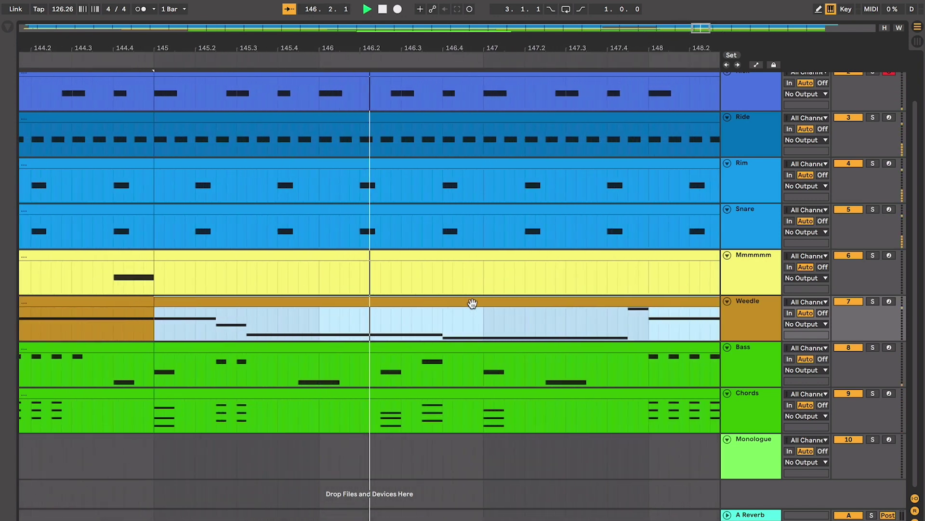
left_click(489, 281)
key("super+shift+f")
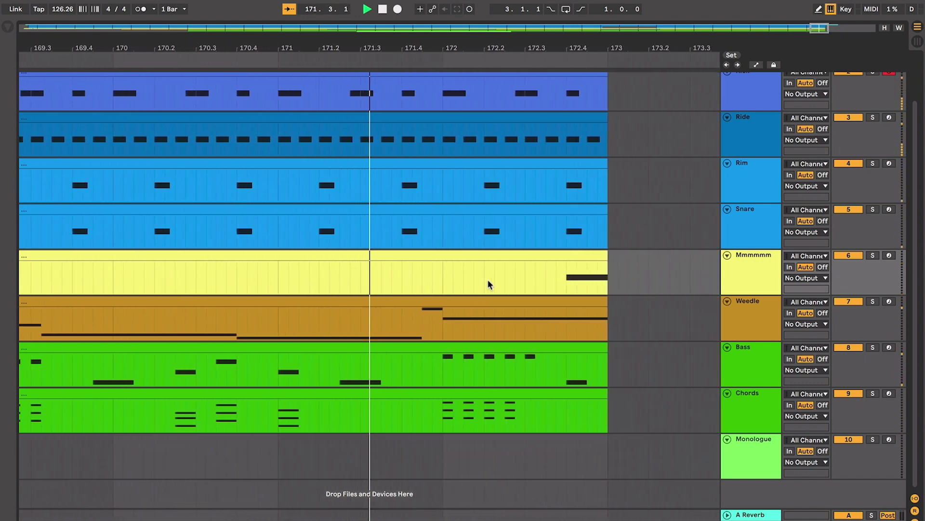
scroll(488, 284, "up", 2)
scroll(488, 284, "up", 1)
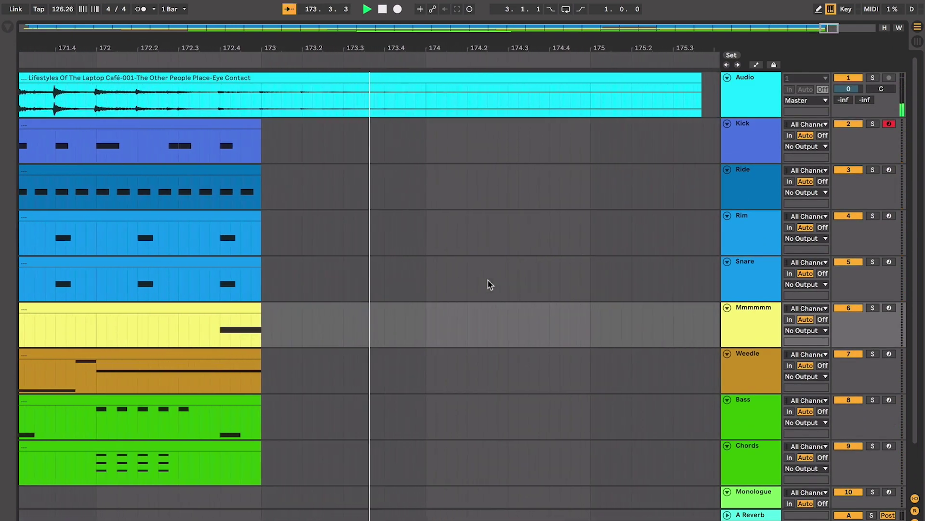
key("space")
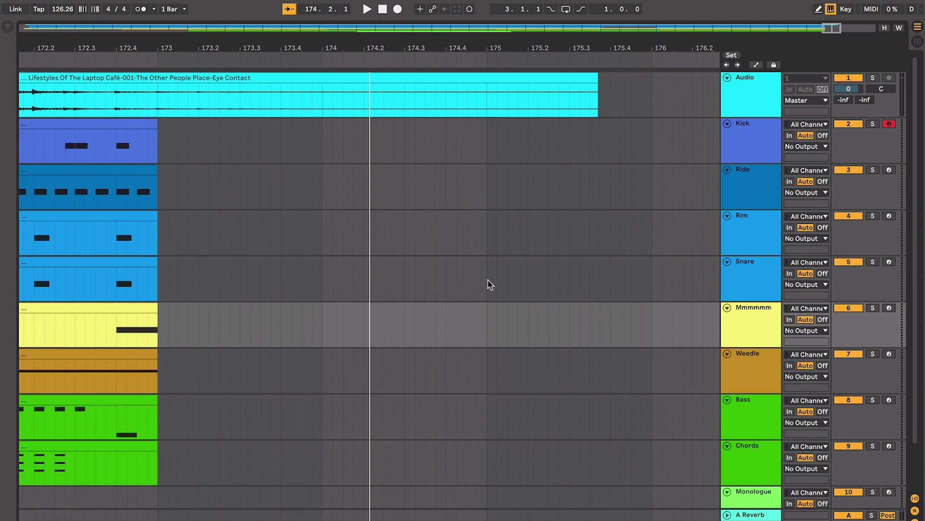
Step: Show the whole arrangement and select the Weedle, Bass, Chords and Monologue tracks in turn
key("w")
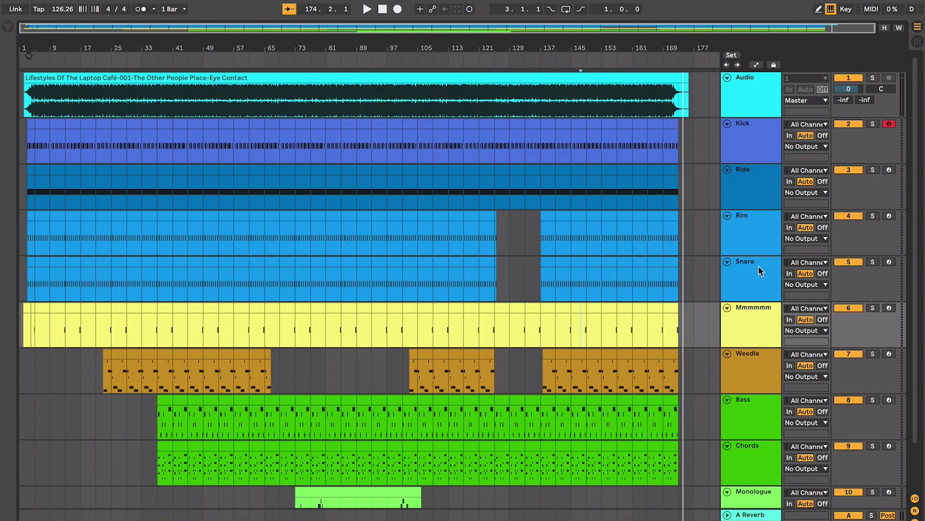
left_click(756, 324)
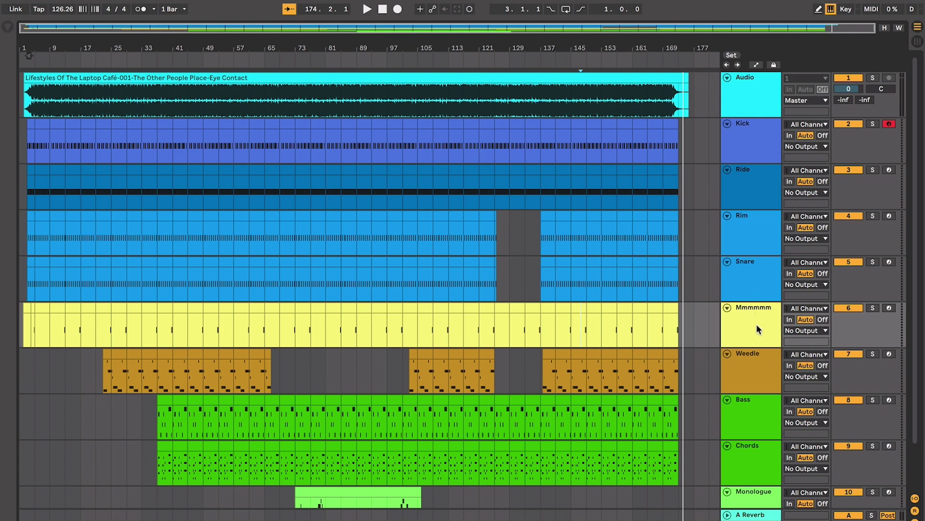
left_click(753, 360)
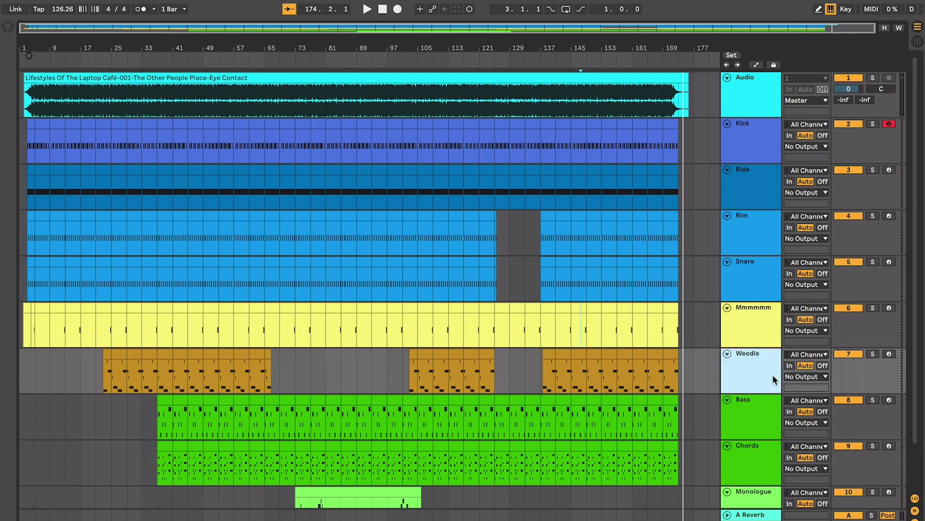
left_click(763, 406)
left_click(748, 453)
scroll(749, 463, "down", 2)
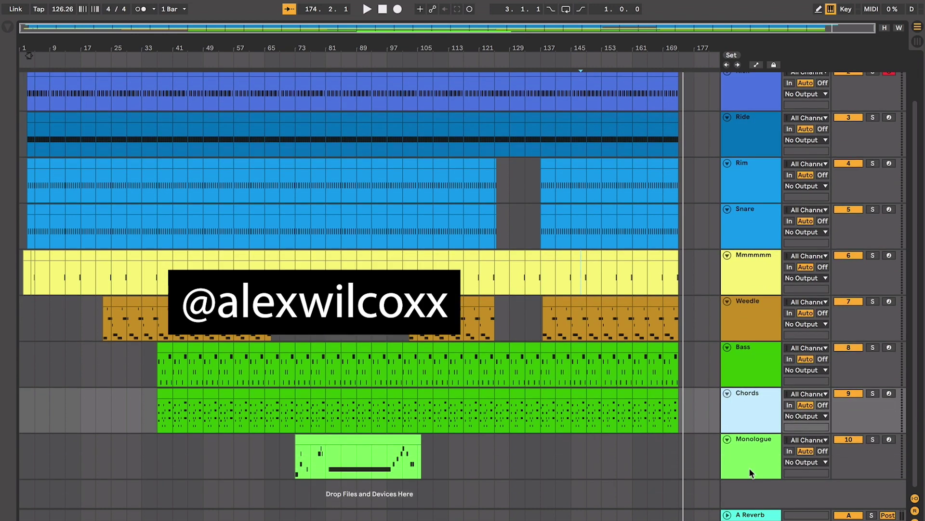
left_click(750, 462)
scroll(717, 435, "up", 2)
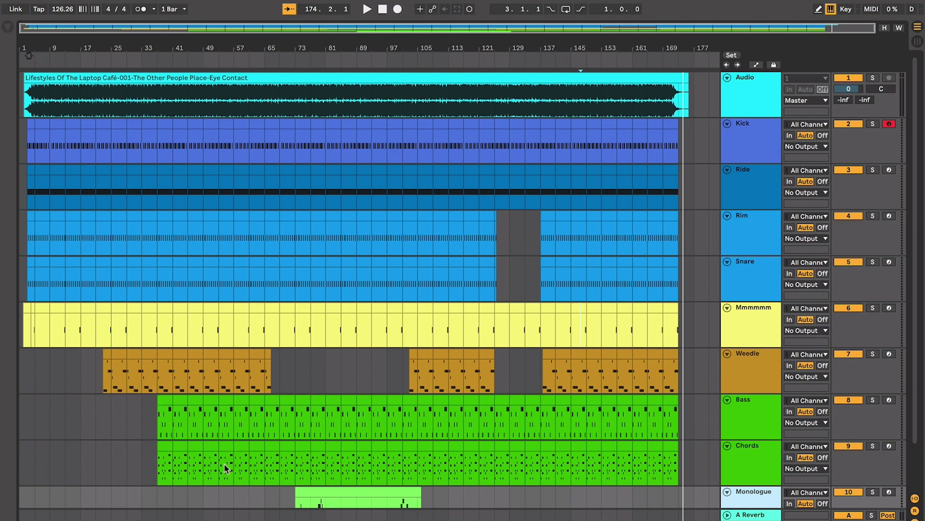
Step: Select Weedle's last short clip at bar 65 and the Monologue clip that enters at bar 73
scroll(244, 437, "down", 2)
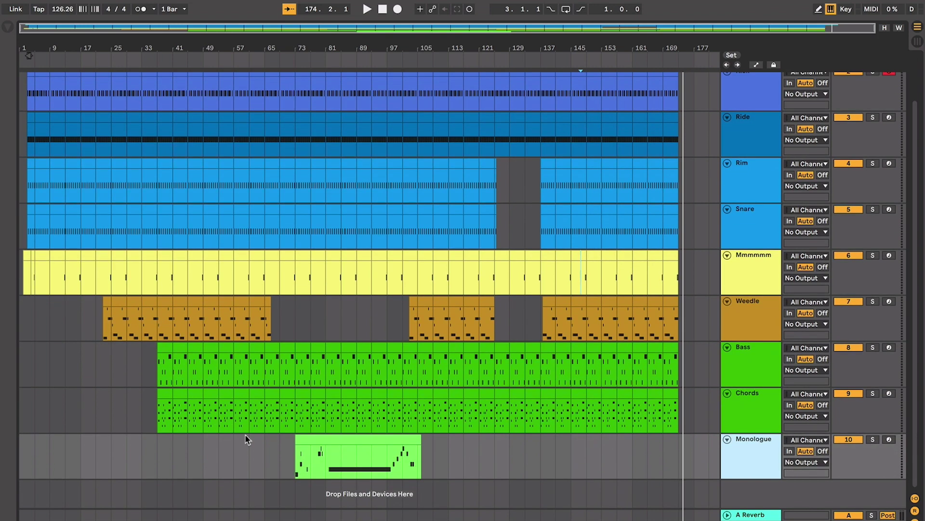
left_click(268, 316)
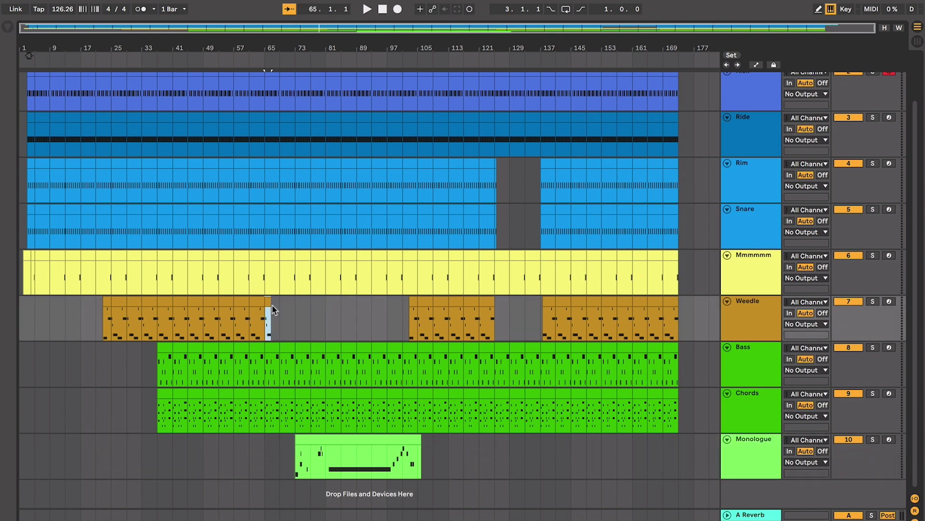
left_click(272, 308)
left_click(327, 443)
left_click(327, 443)
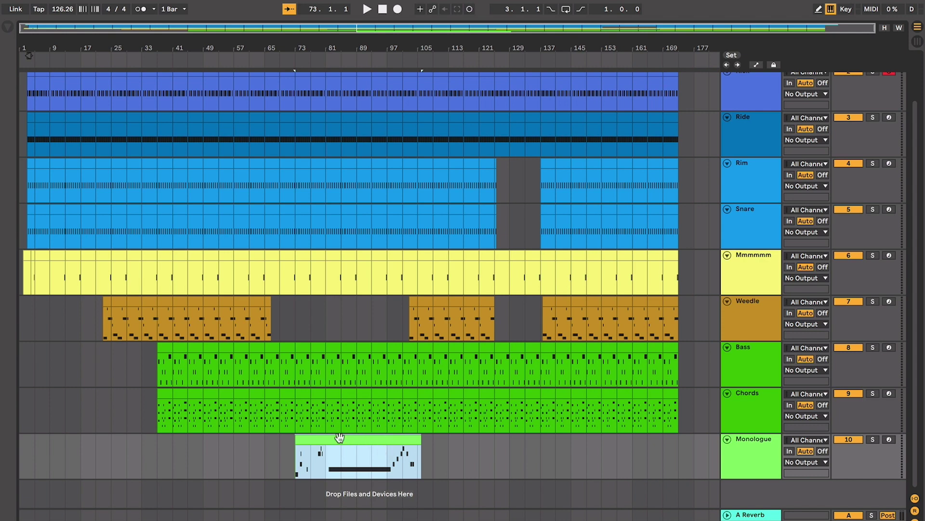
Step: Mark 97.1.1 on the Monologue clip and select bars 129 to 137 of the break on Rim and Snare
left_click(388, 464)
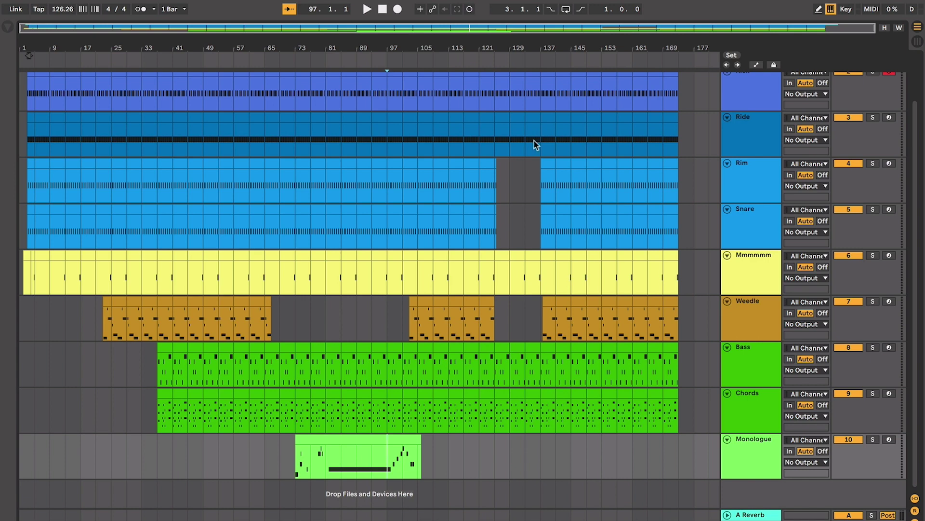
left_click_drag(505, 172, 535, 212)
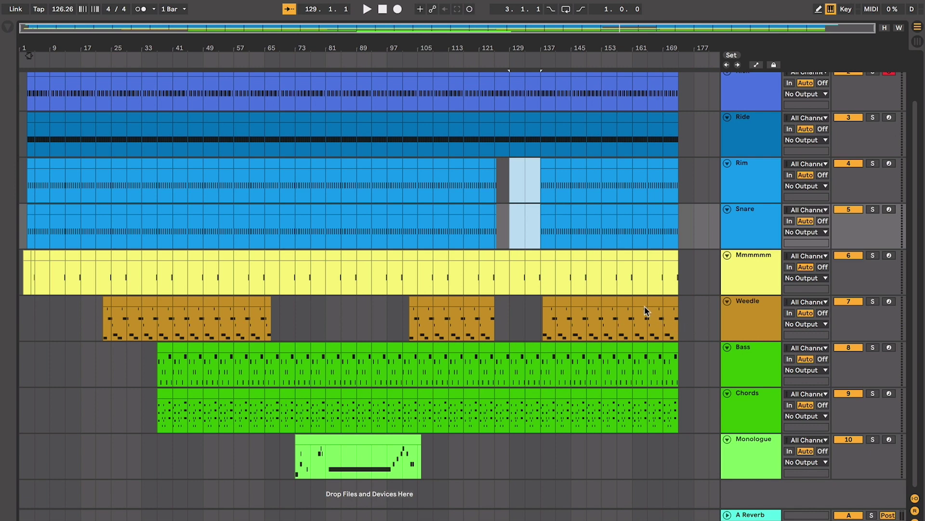
scroll(645, 311, "up", 3)
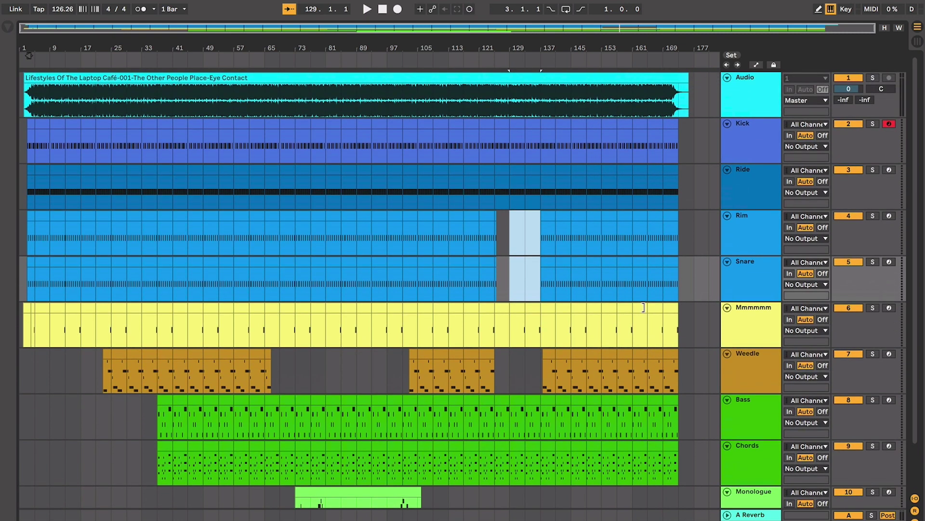